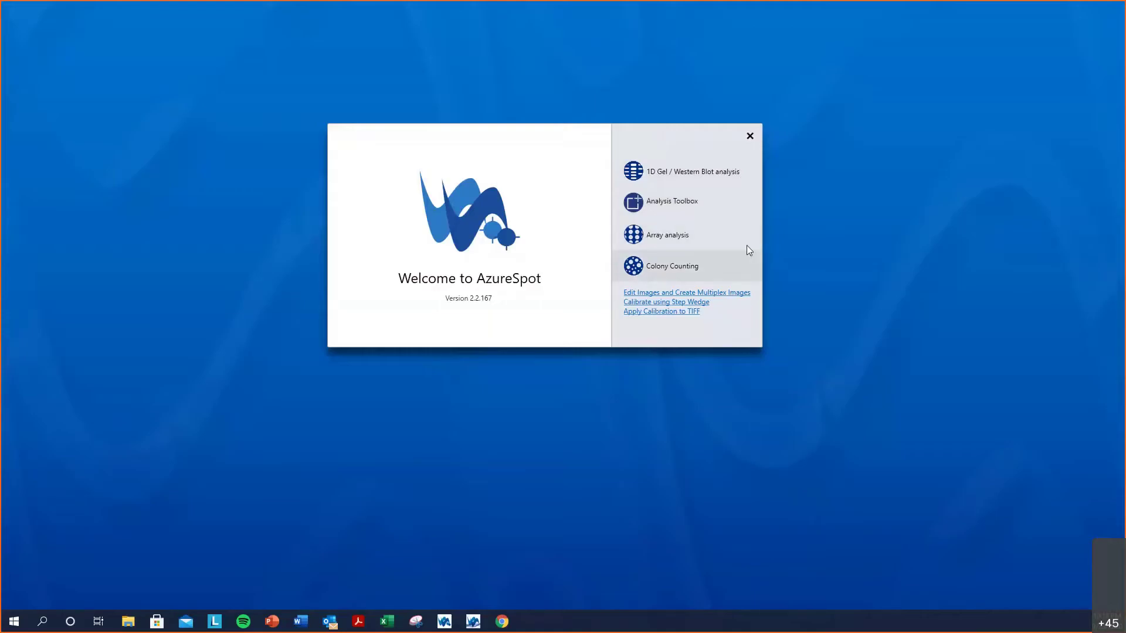
Start a 1D Gel / Western Blot analysis and maximize the window to full screen.
left_click(724, 172)
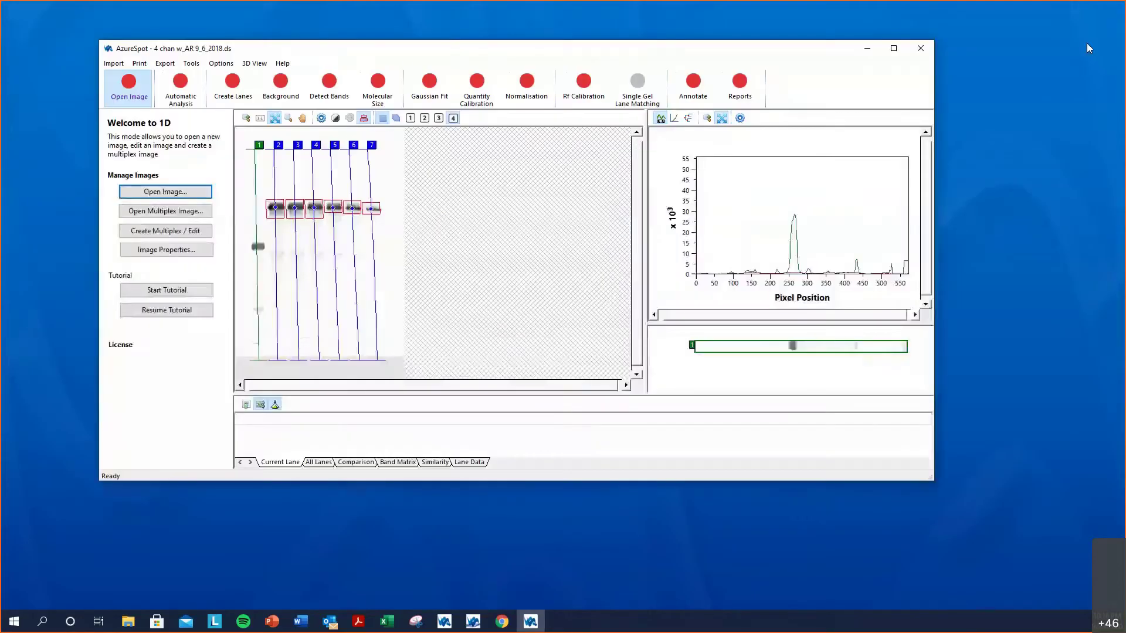
key("super+Up")
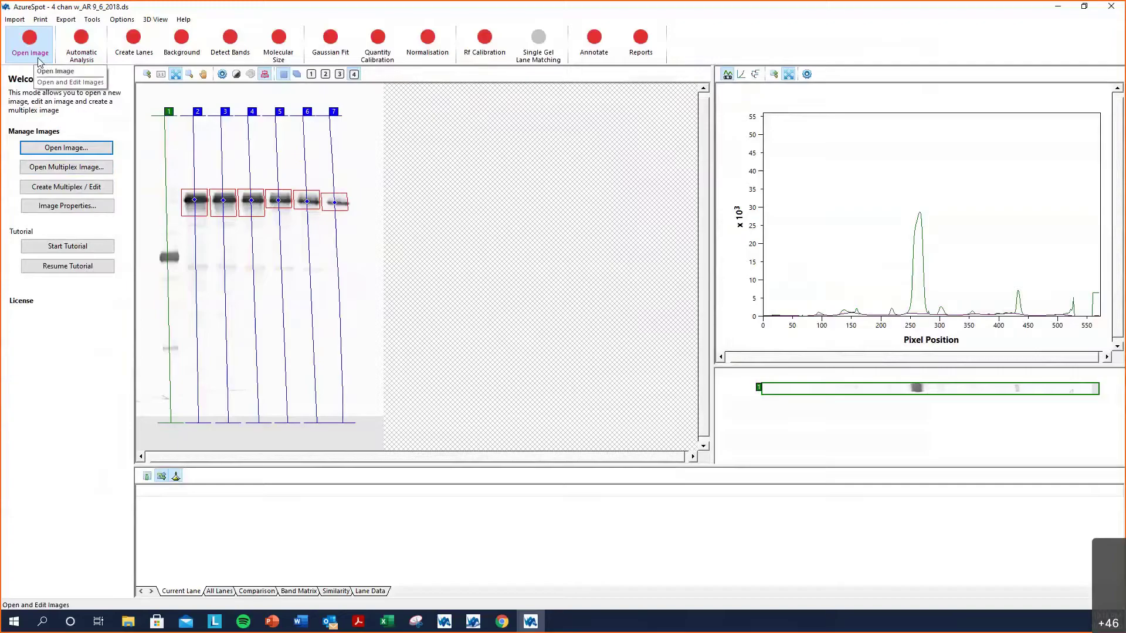
Open the multiplex image file '4 chan w_AR 9_6_2018.ds'.
left_click(58, 168)
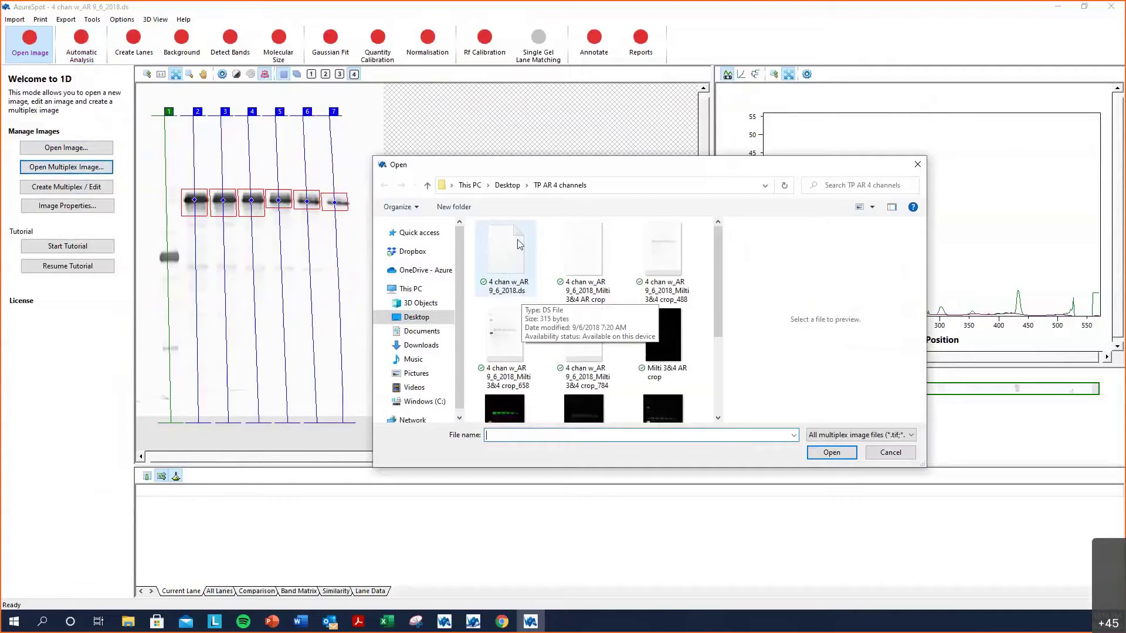
left_click(509, 255)
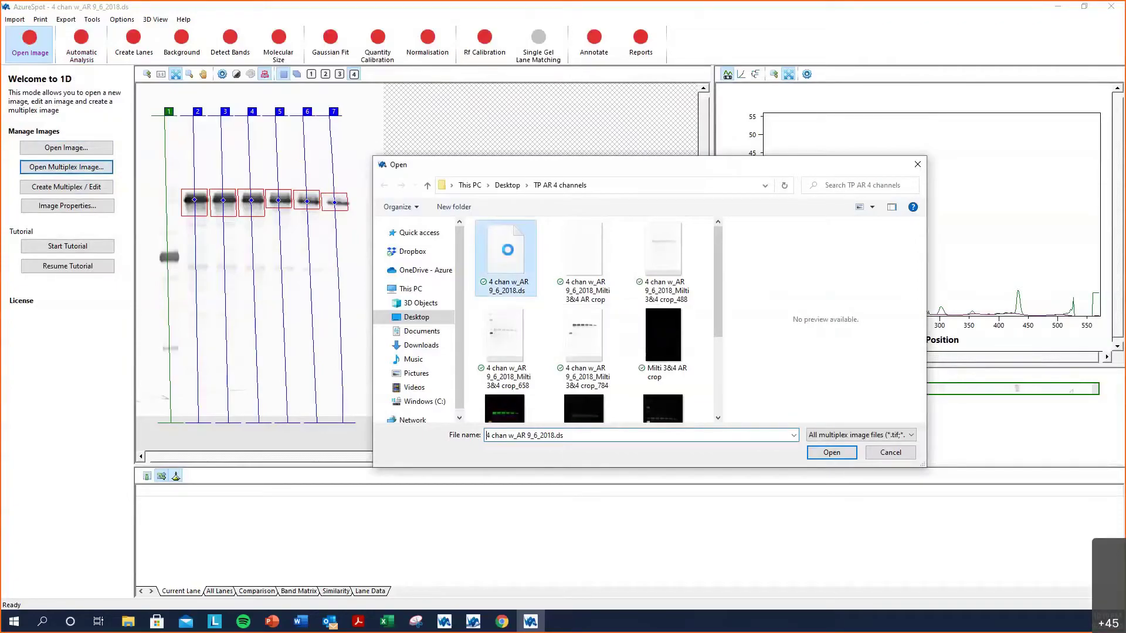
right_click(508, 250)
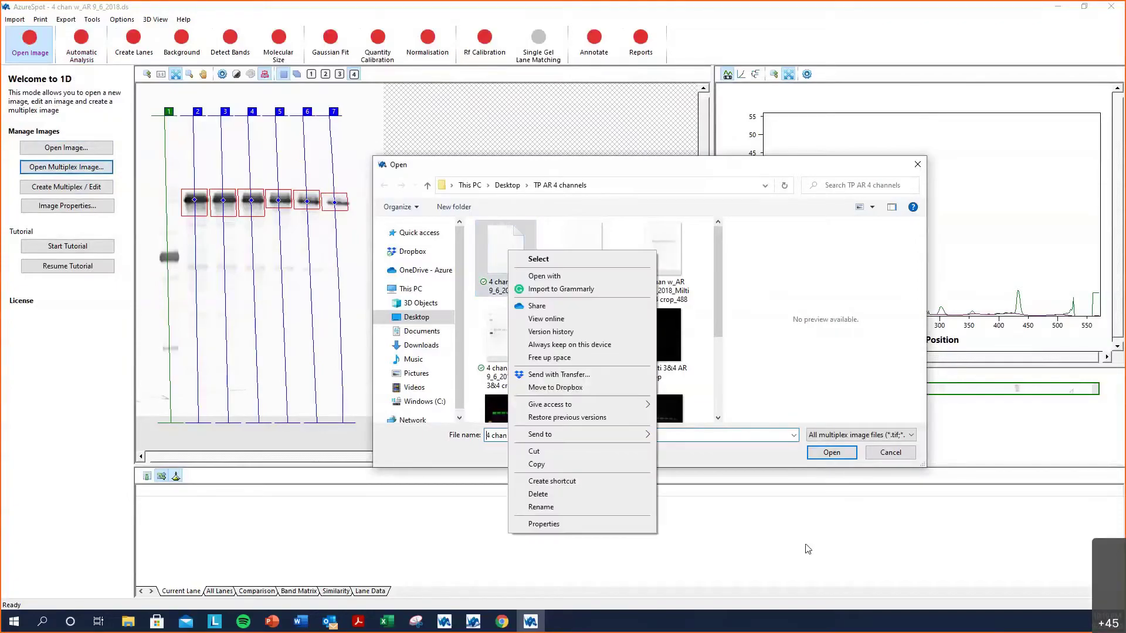
left_click(843, 453)
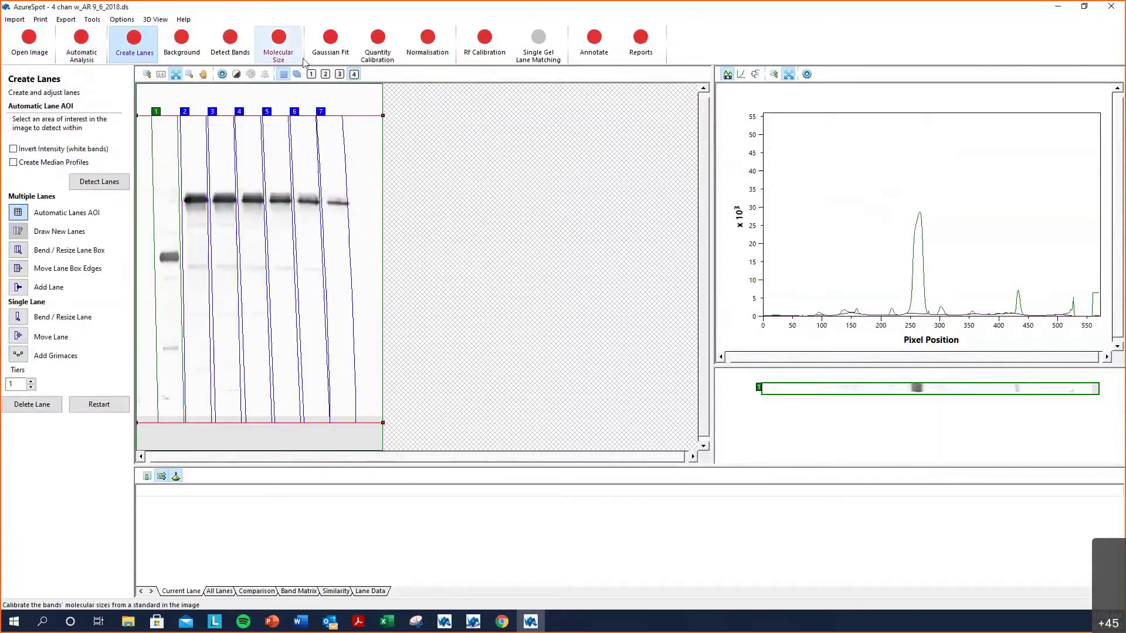
Restart lane creation, deleting all seven lanes, then view channels 1, 2 and 4 individually.
left_click(92, 406)
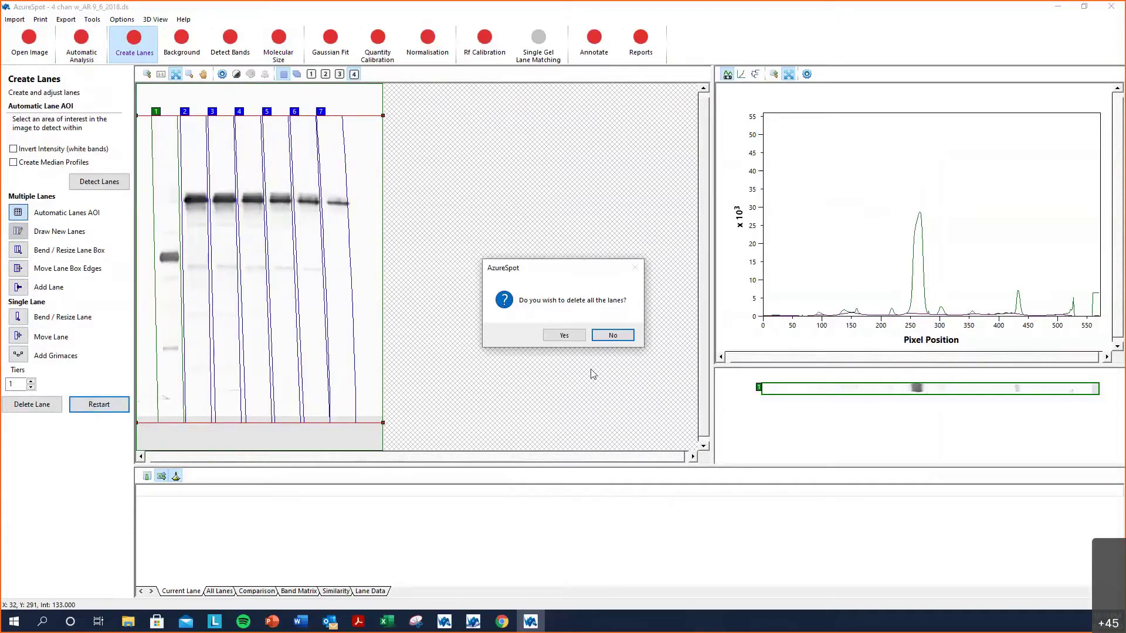
left_click(564, 335)
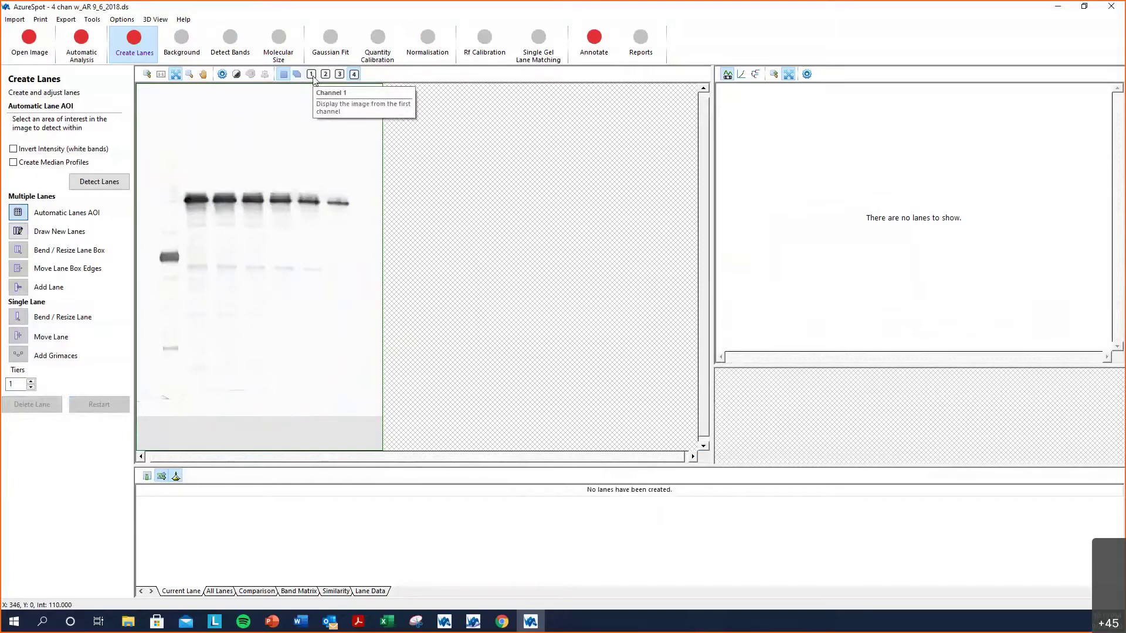
left_click(311, 74)
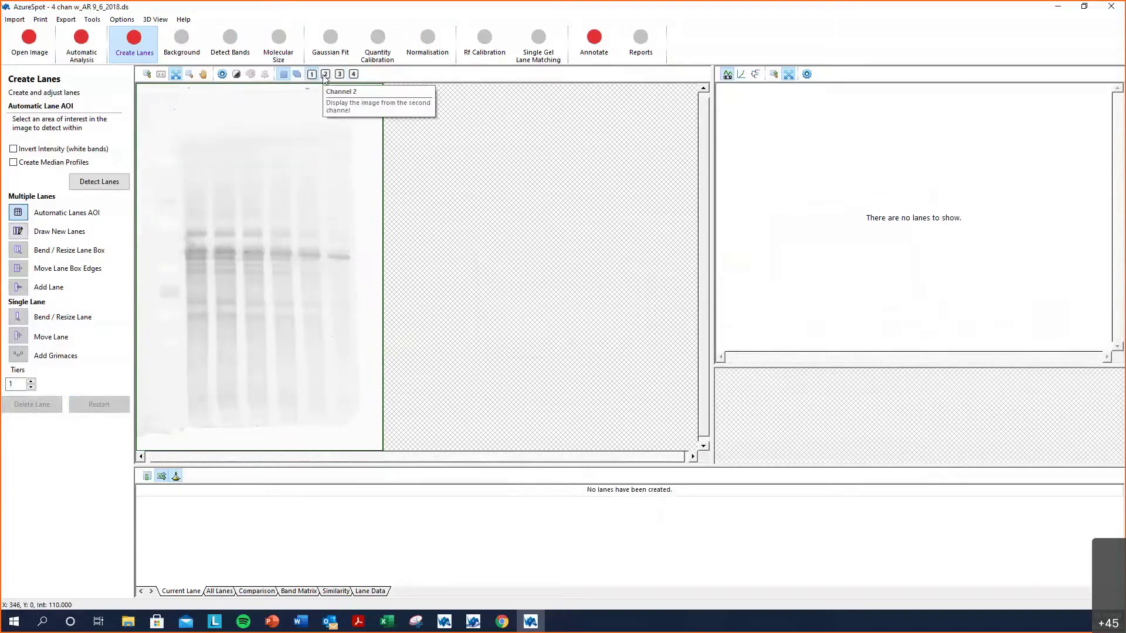
left_click(326, 76)
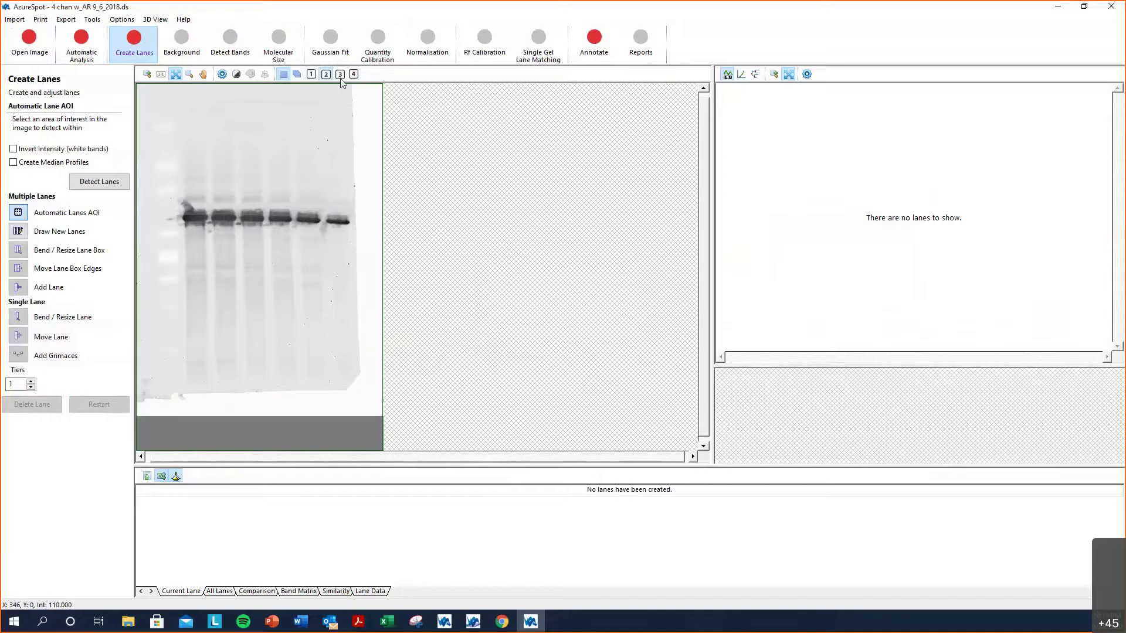
left_click(353, 74)
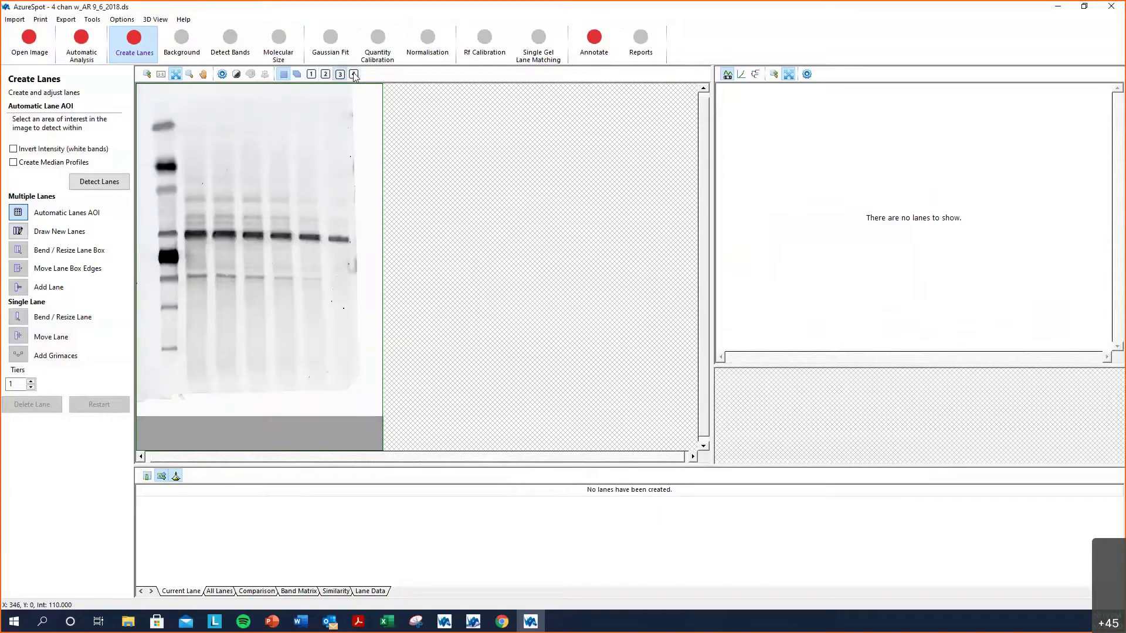
left_click(339, 73)
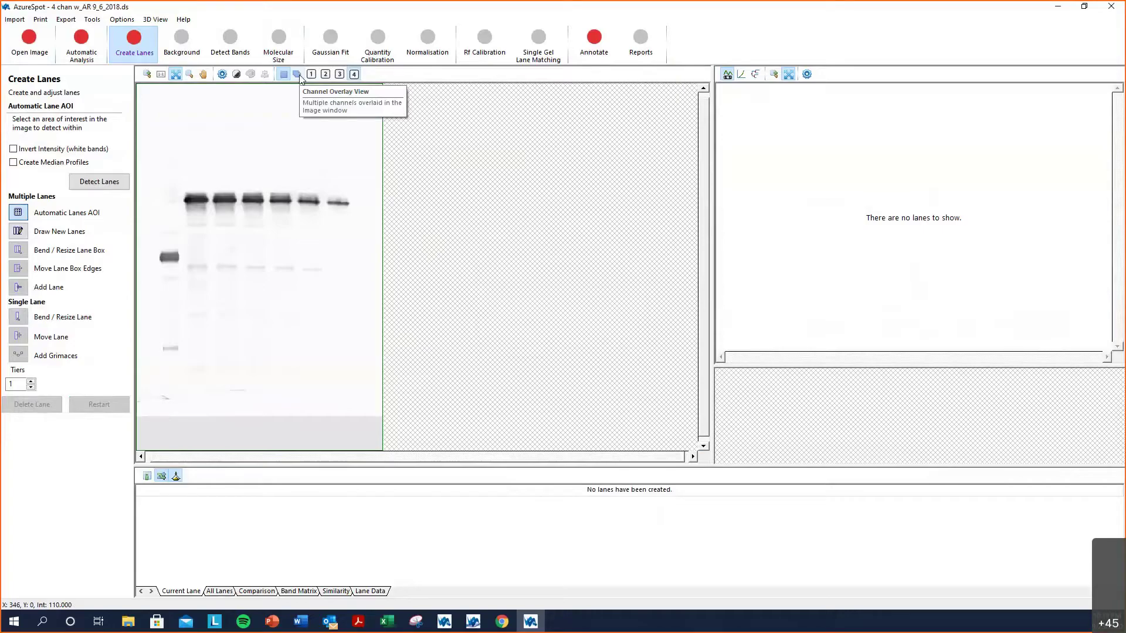
Overlay channels 3, 2 and 1 in colour, then switch back to single-channel view.
left_click(297, 75)
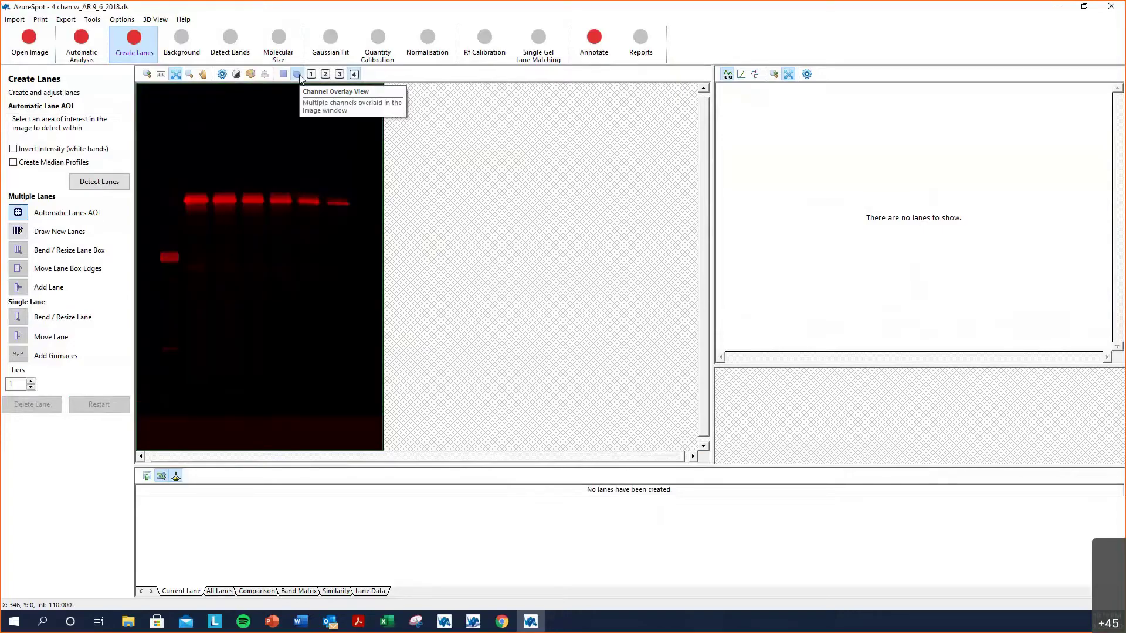
left_click(340, 74)
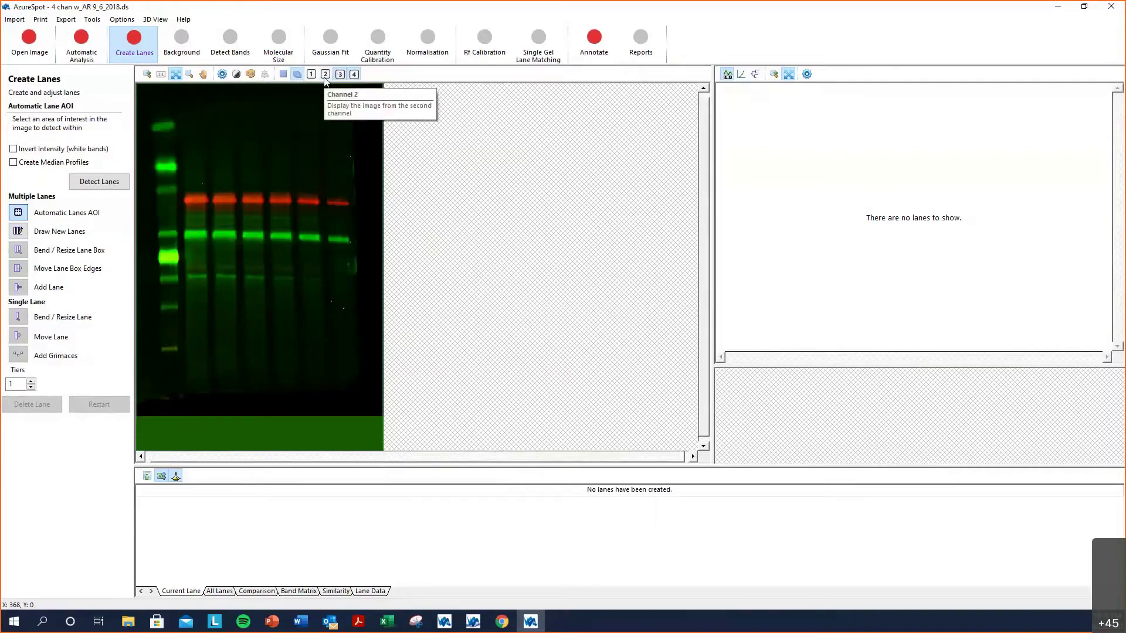
left_click(325, 75)
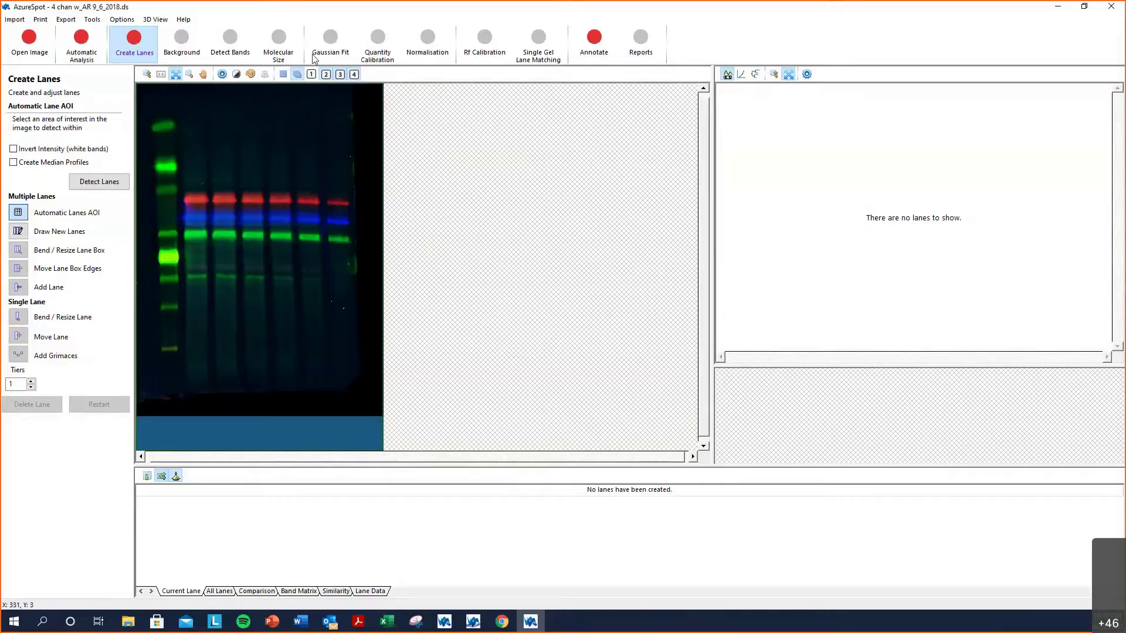
left_click(311, 76)
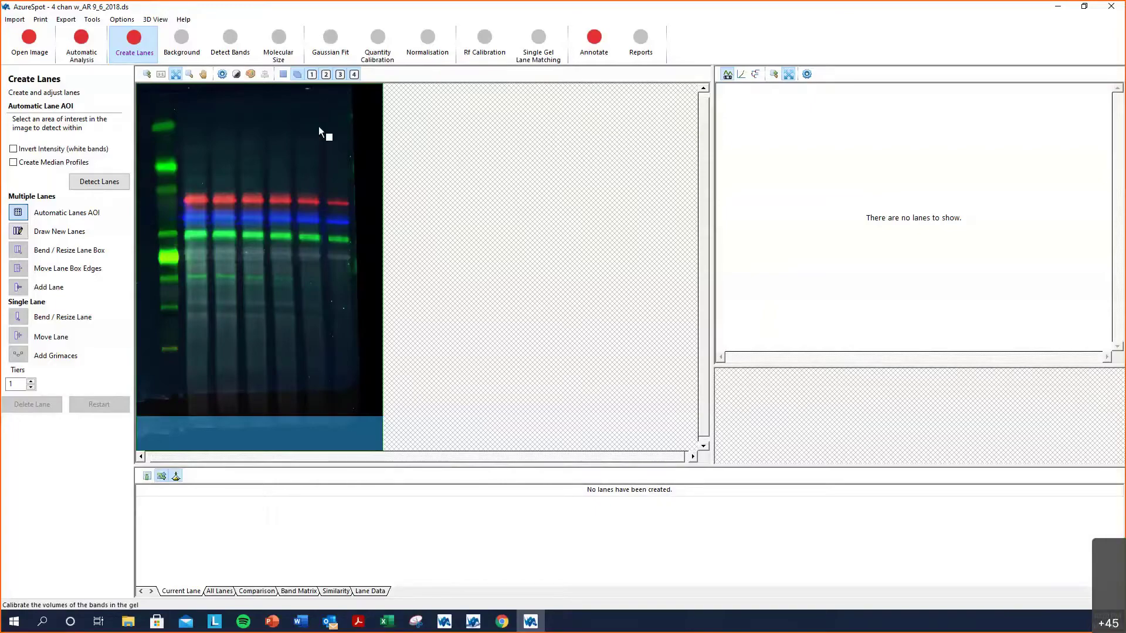
left_click(282, 74)
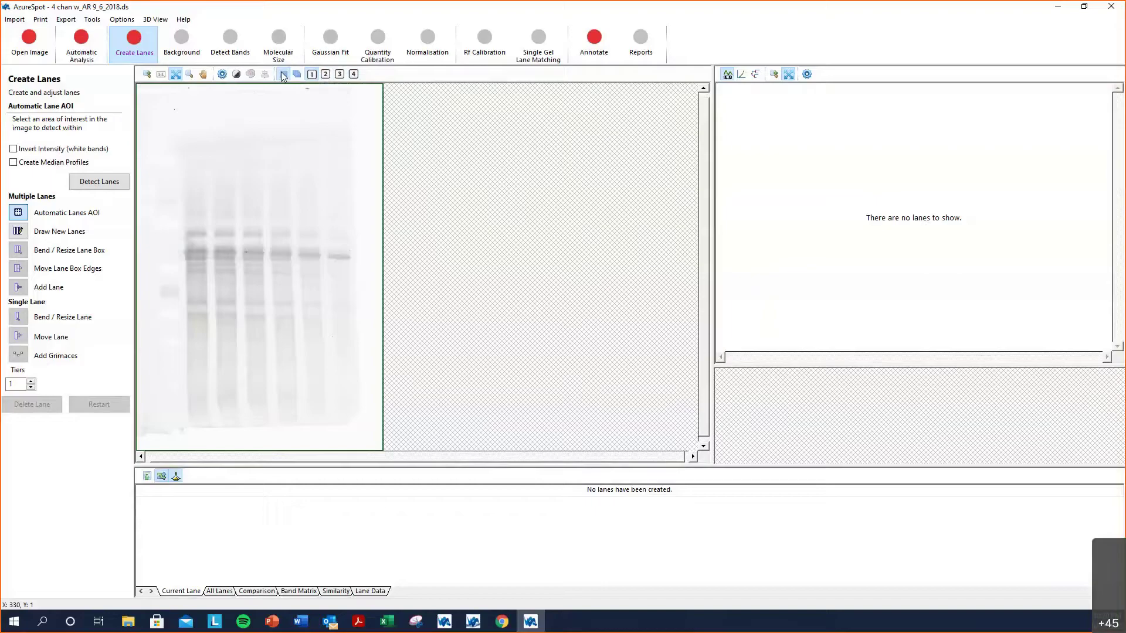
Show channel 2 alone and set up Draw New Lanes with 6 lanes at 90% width.
left_click(326, 75)
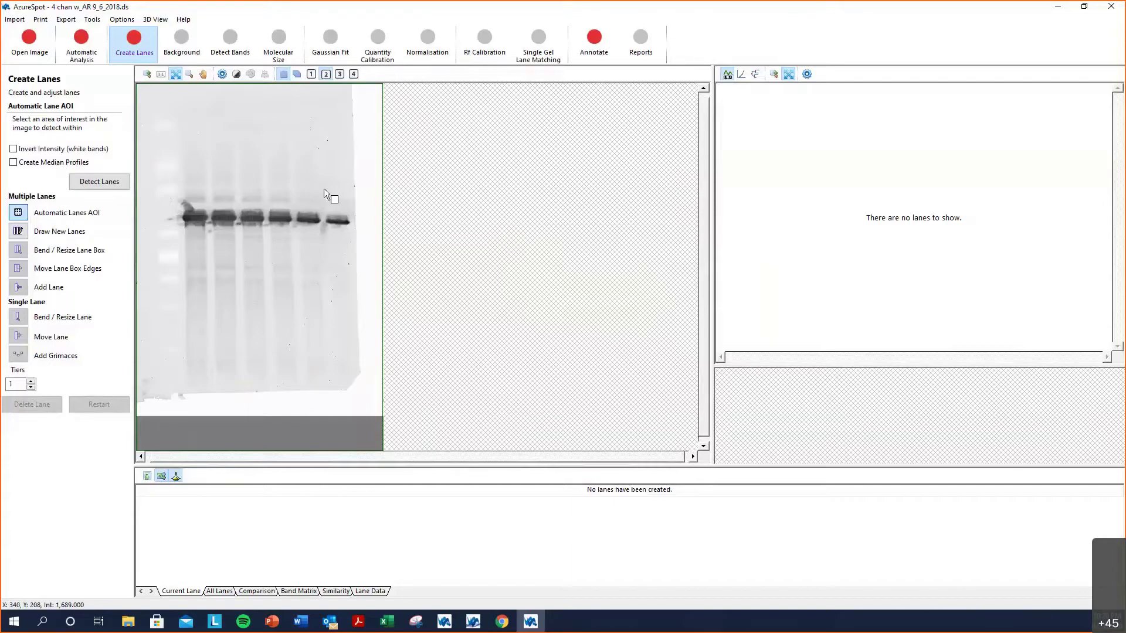
left_click(17, 232)
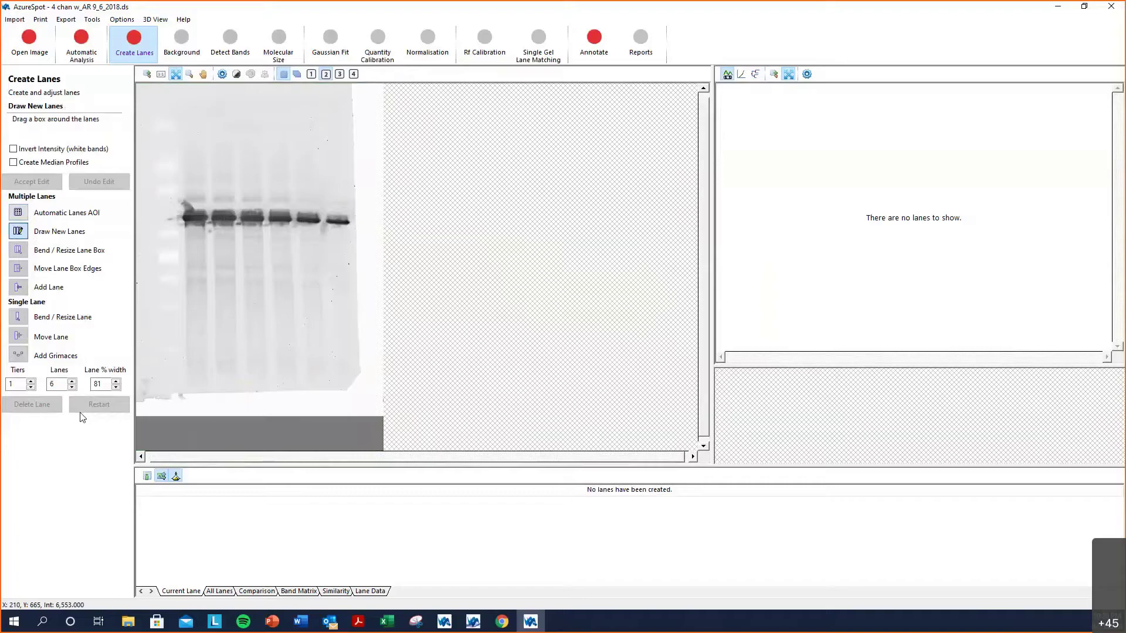
left_click(117, 381)
left_click(117, 381)
left_click(116, 381)
left_click(117, 381)
left_click(148, 75)
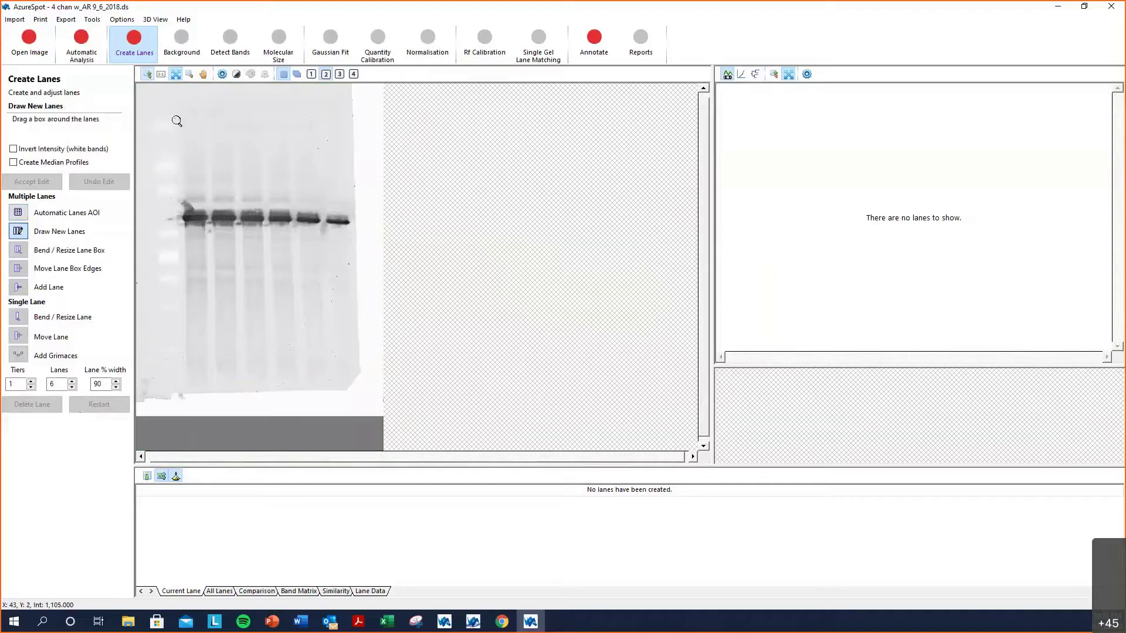
left_click(176, 120)
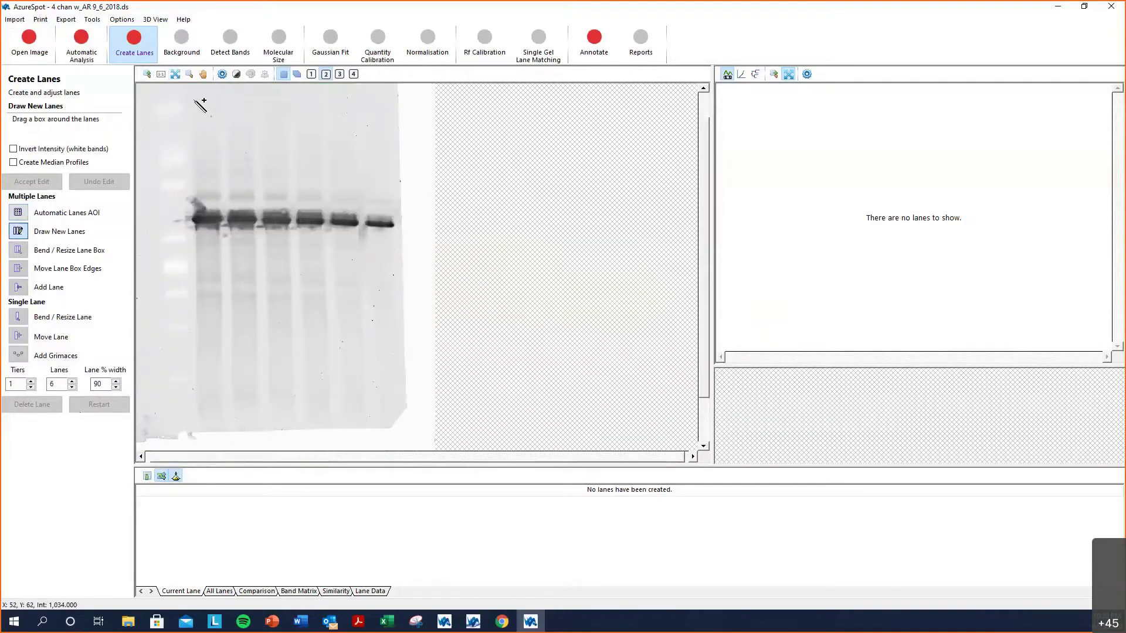
Draw a six-lane box over the sample lanes, excluding the ladder, and check it on channels 3, 4 and 2.
left_click_drag(186, 87, 312, 324)
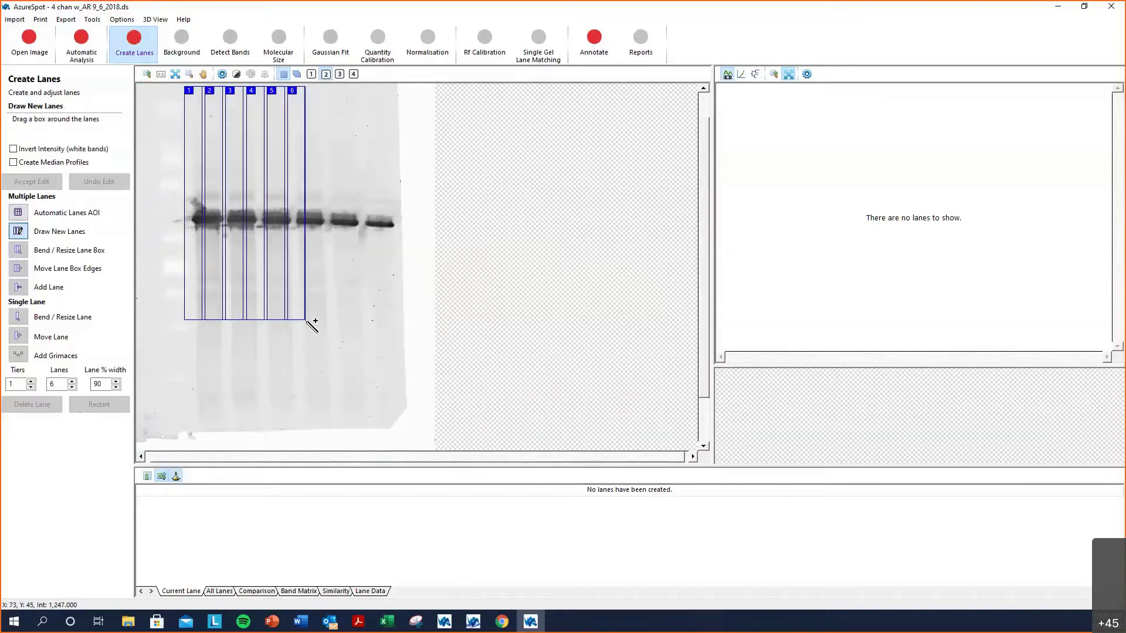
left_click_drag(313, 324, 404, 441)
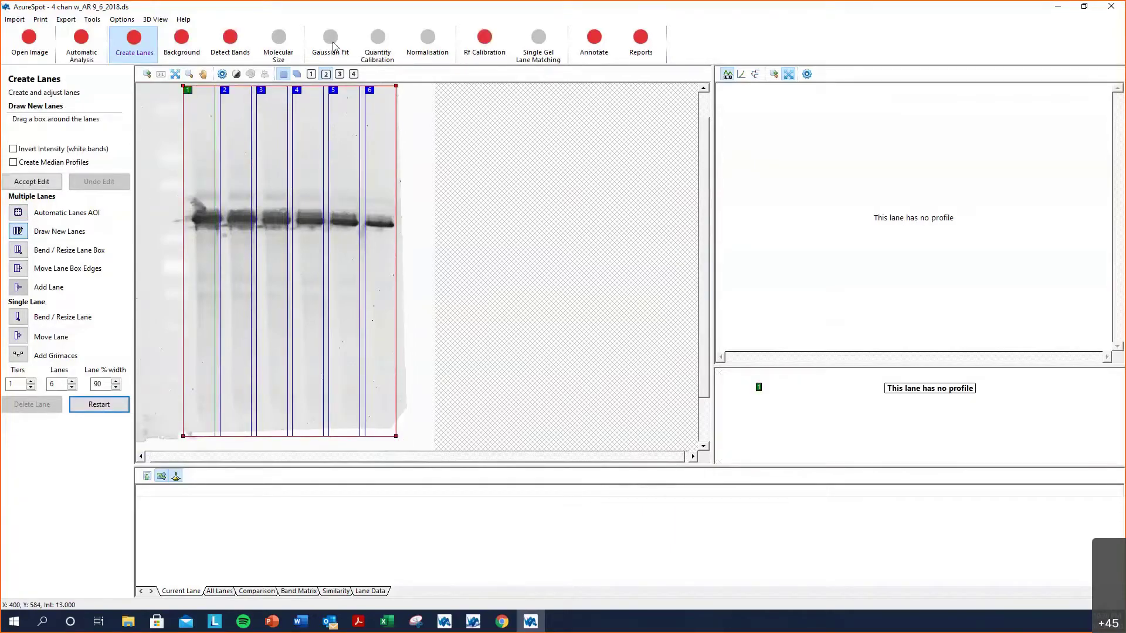
left_click(340, 75)
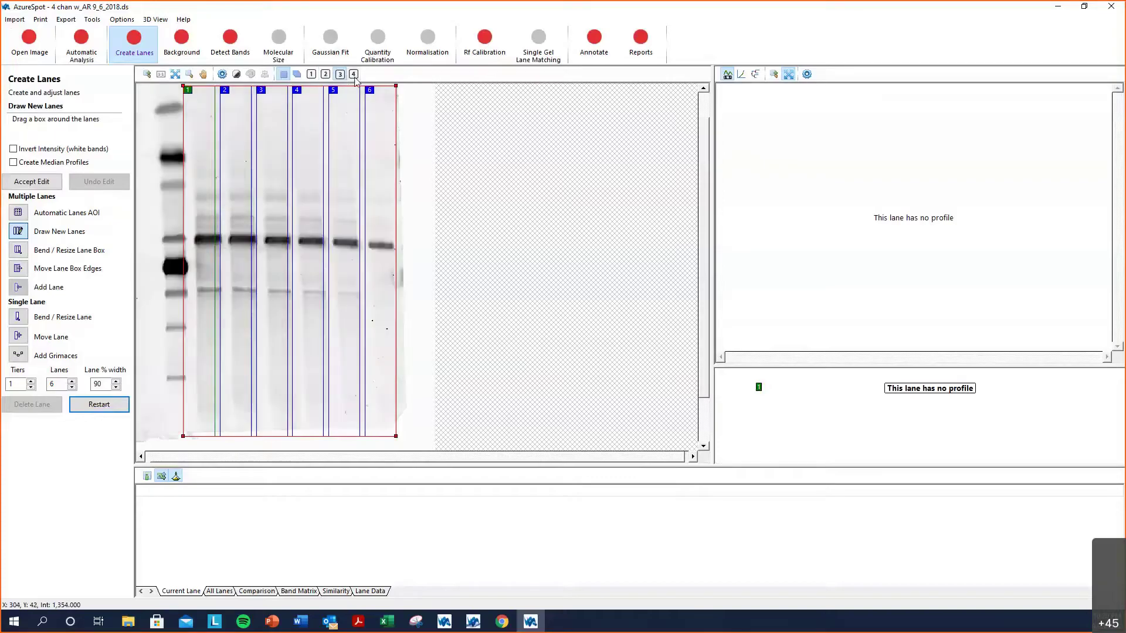
left_click(340, 76)
left_click(326, 75)
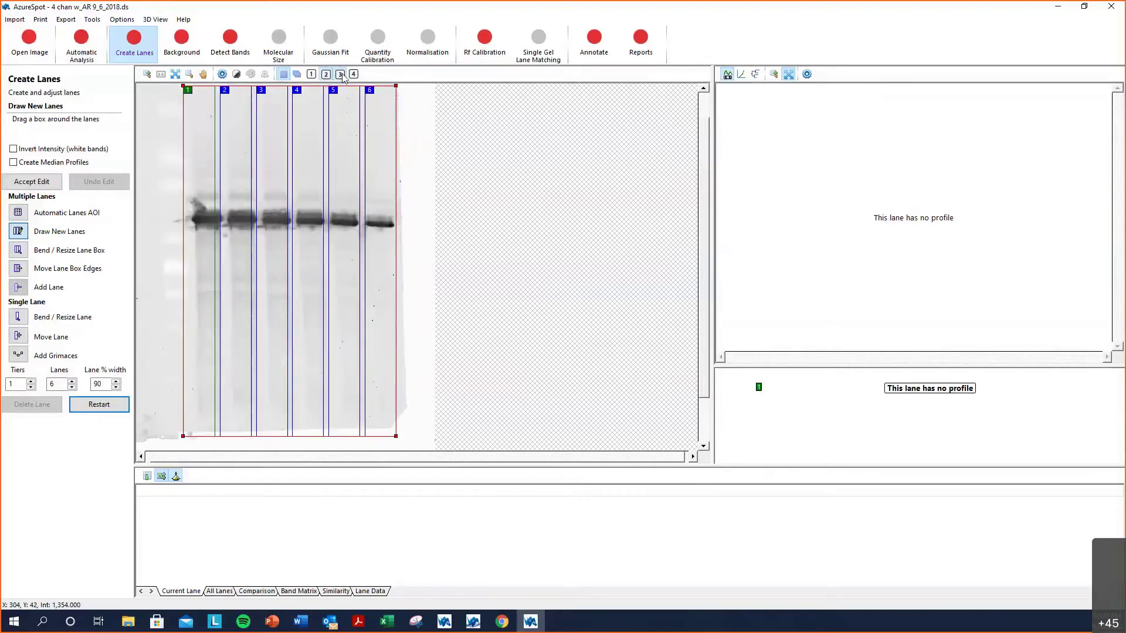
left_click(340, 74)
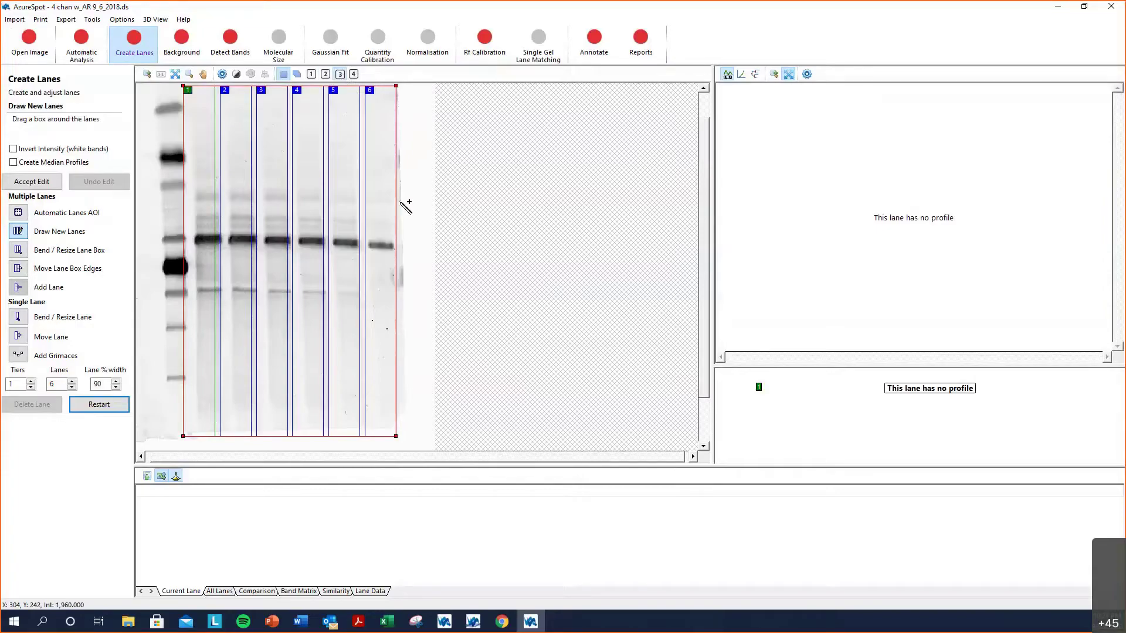
Shift the lane box's left corners right to straighten the lanes, checking fit on channels 4 and 2.
left_click(211, 289)
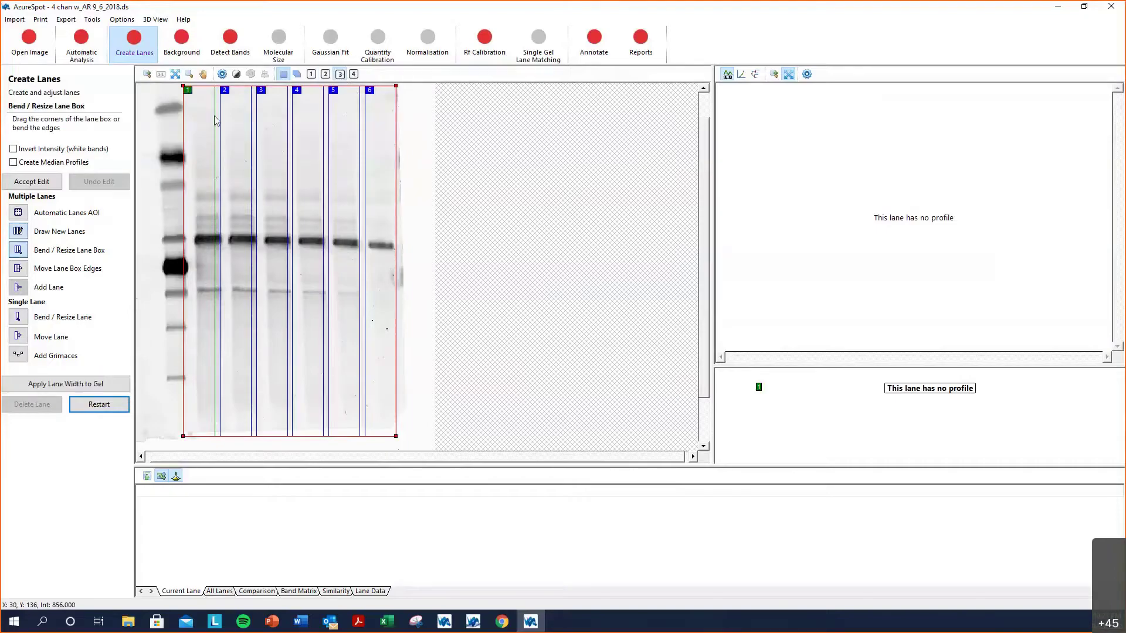
left_click(182, 87)
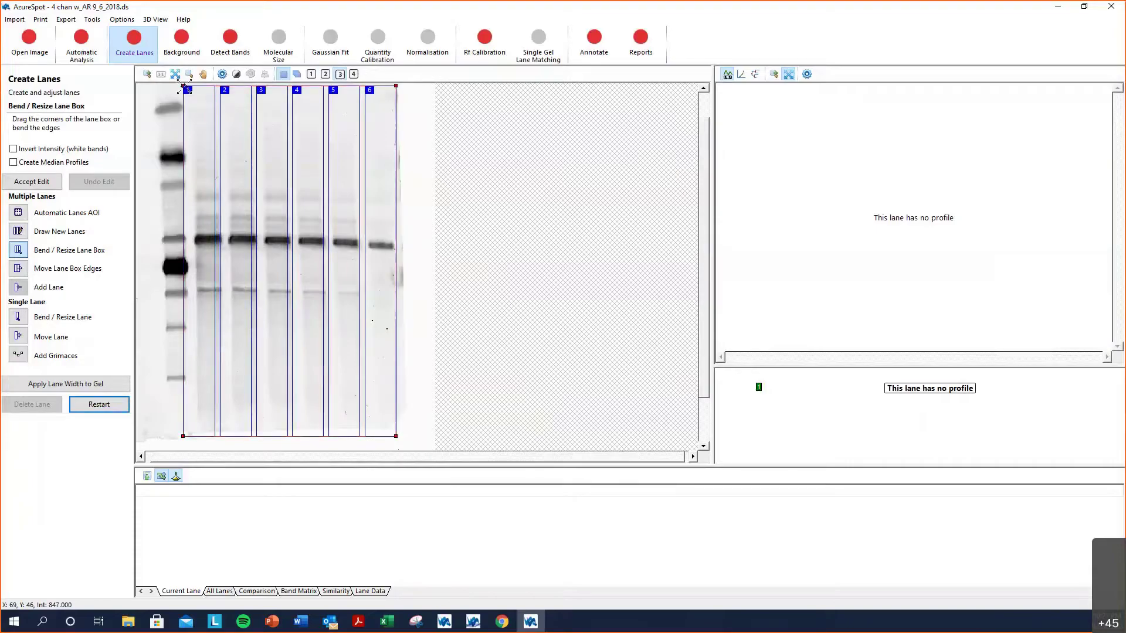
left_click_drag(183, 86, 195, 88)
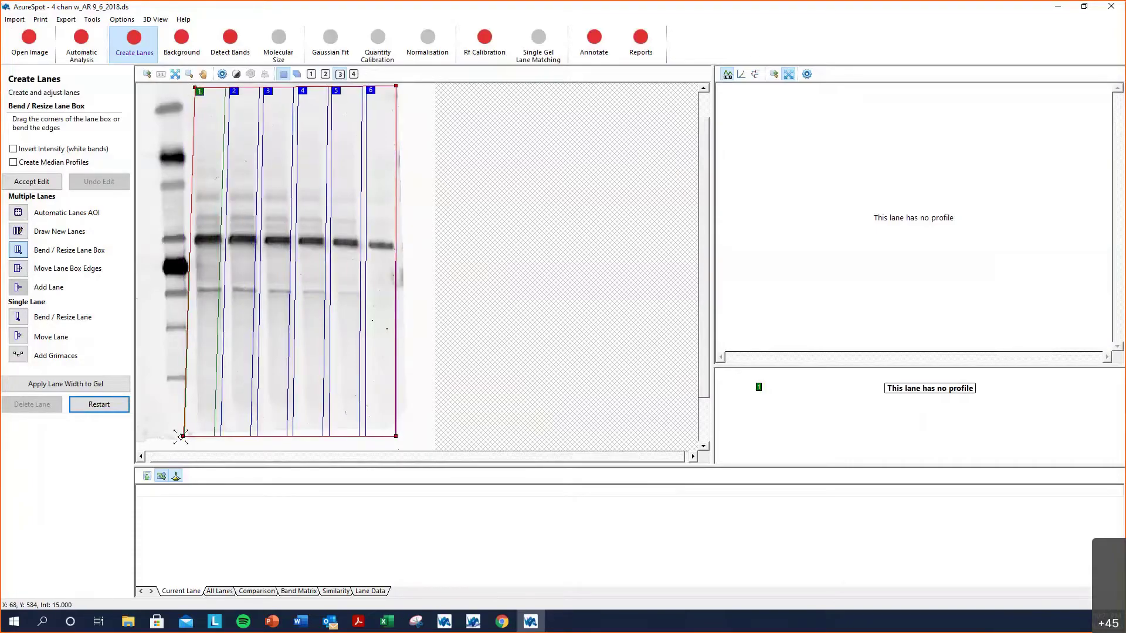
left_click_drag(181, 437, 195, 437)
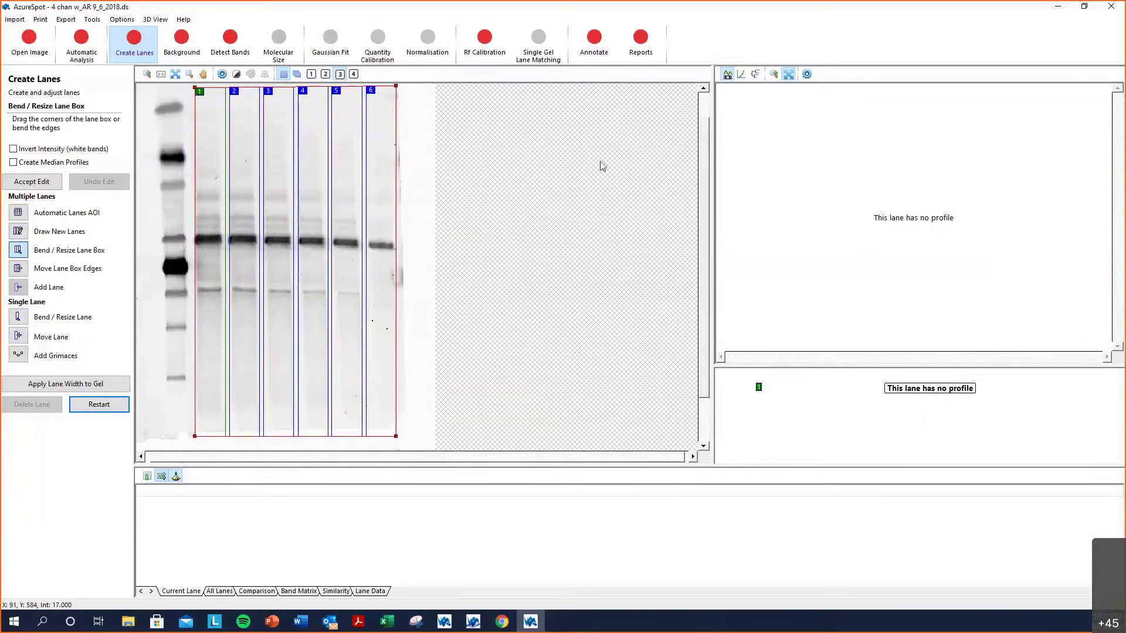
left_click(353, 74)
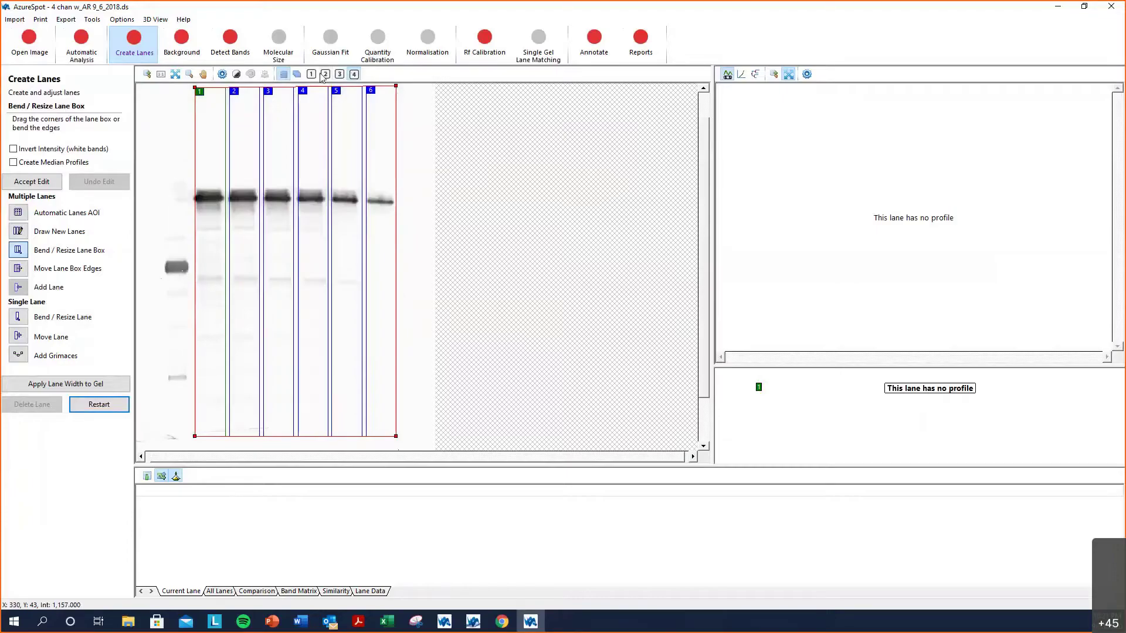
left_click(325, 73)
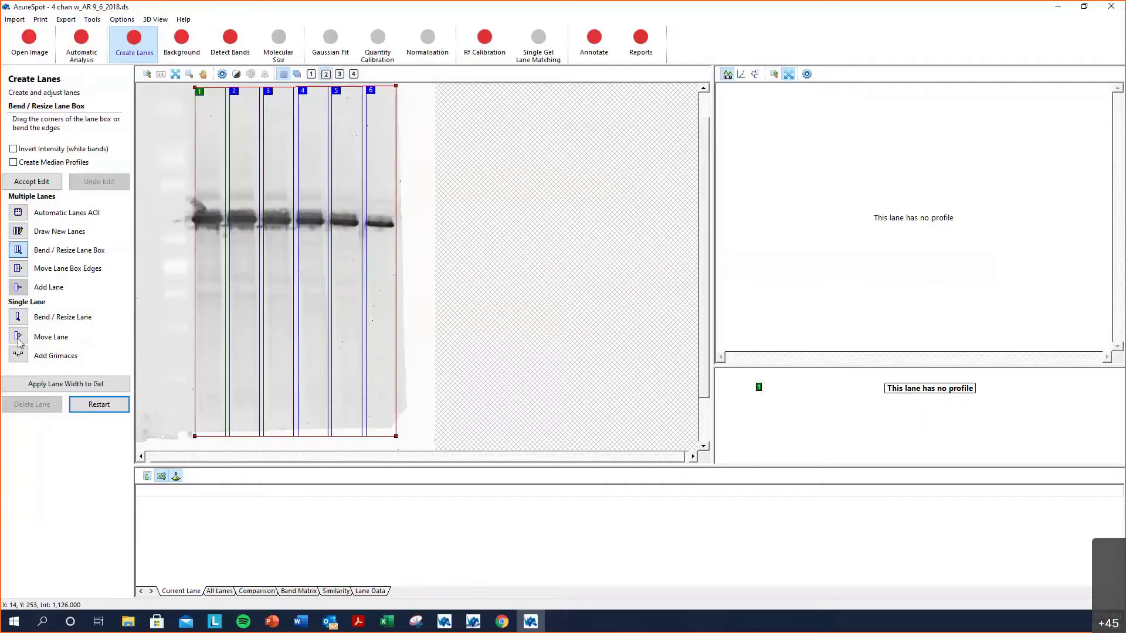
Adjust individual lane edges for lanes 2, 1 and 3 with Bend / Resize Lane.
left_click(18, 316)
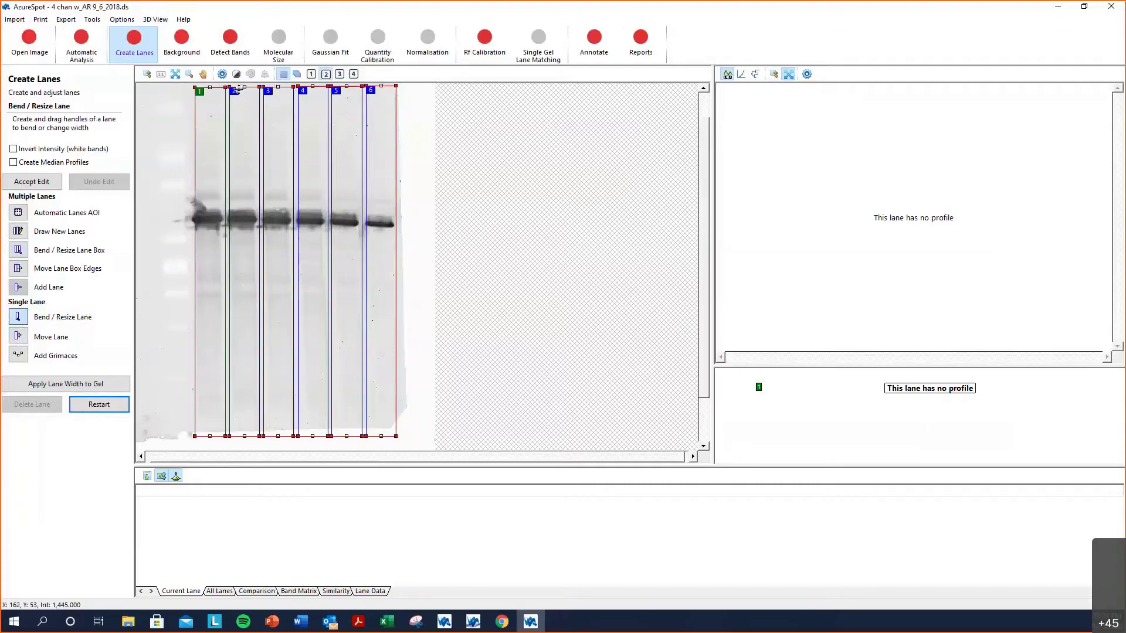
left_click(243, 90)
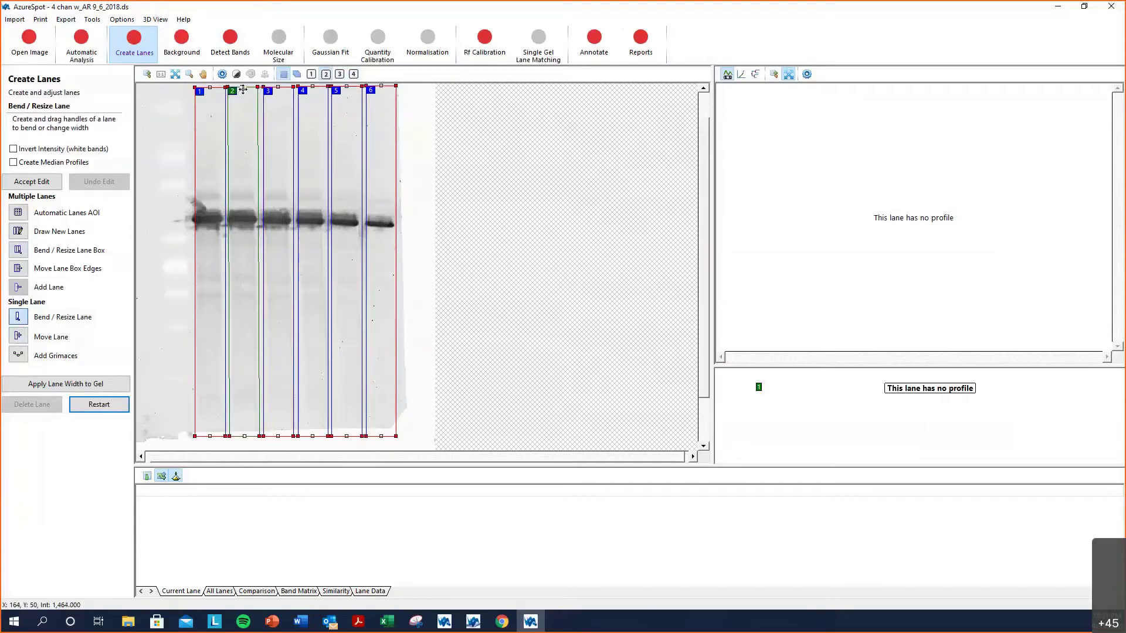
left_click_drag(243, 89, 206, 89)
left_click(208, 89)
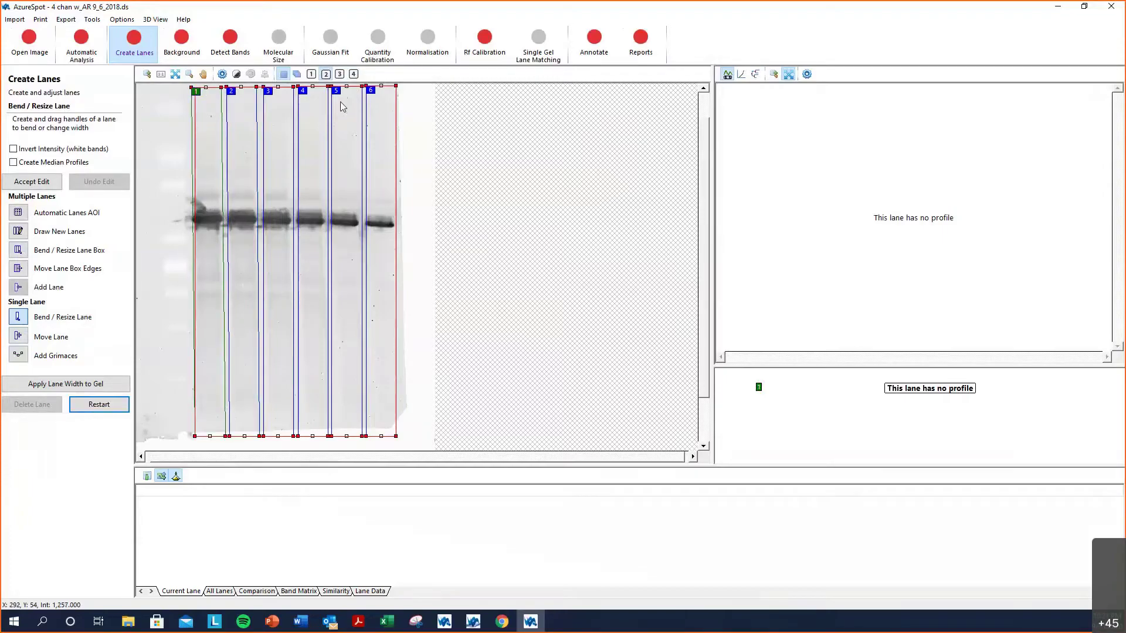
left_click(279, 90)
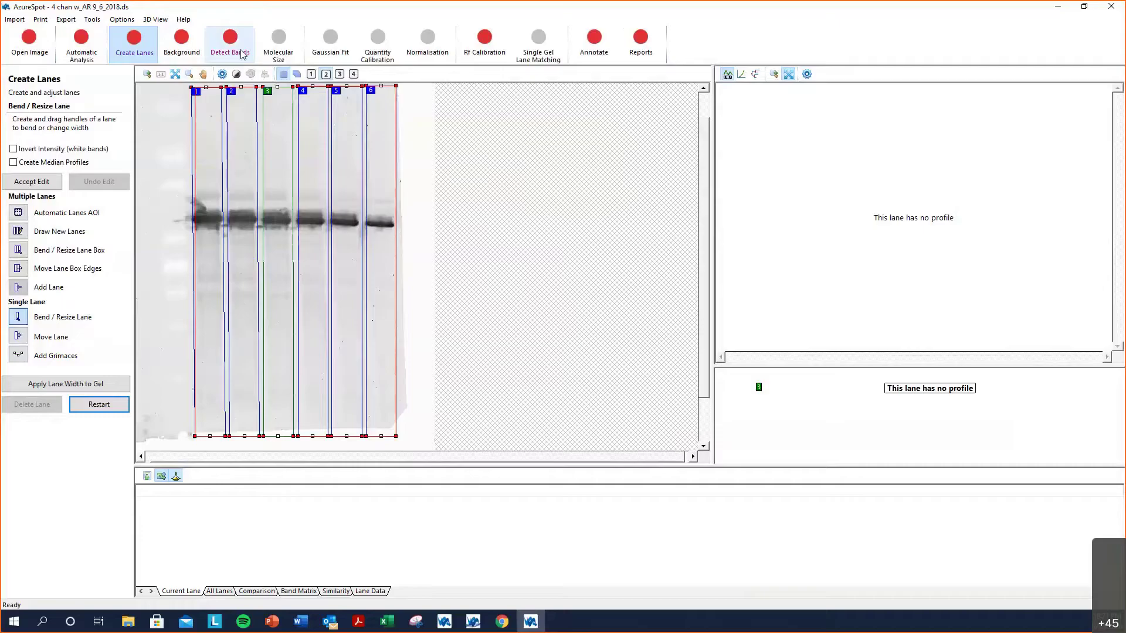
Display lane 1's intensity profile and apply Rolling Ball background subtraction.
left_click(182, 39)
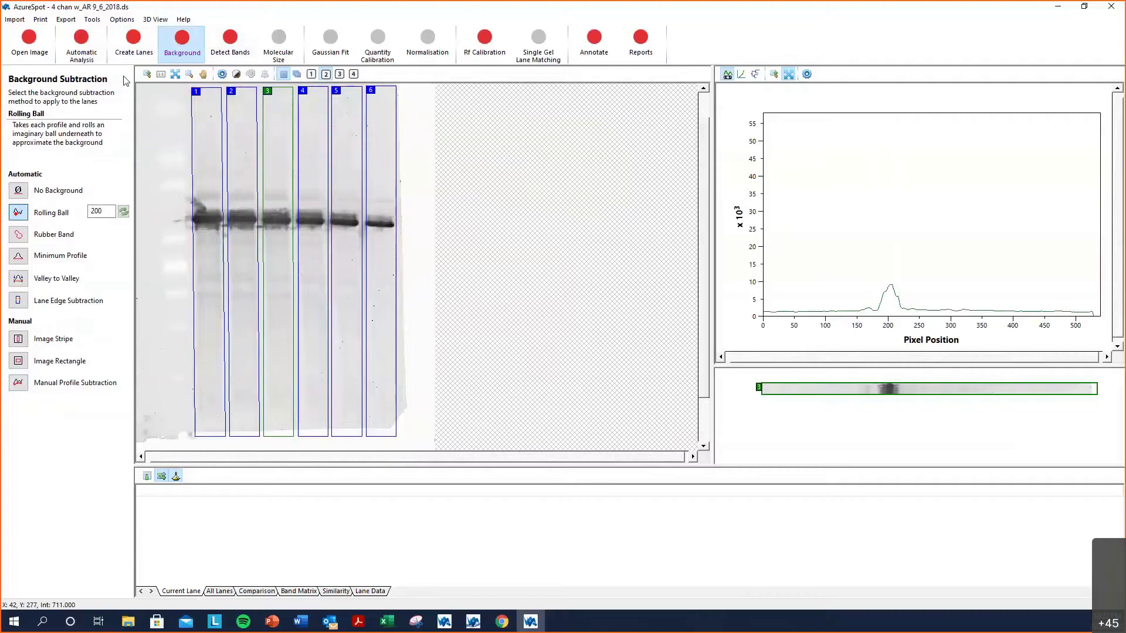
left_click(201, 74)
left_click(197, 97)
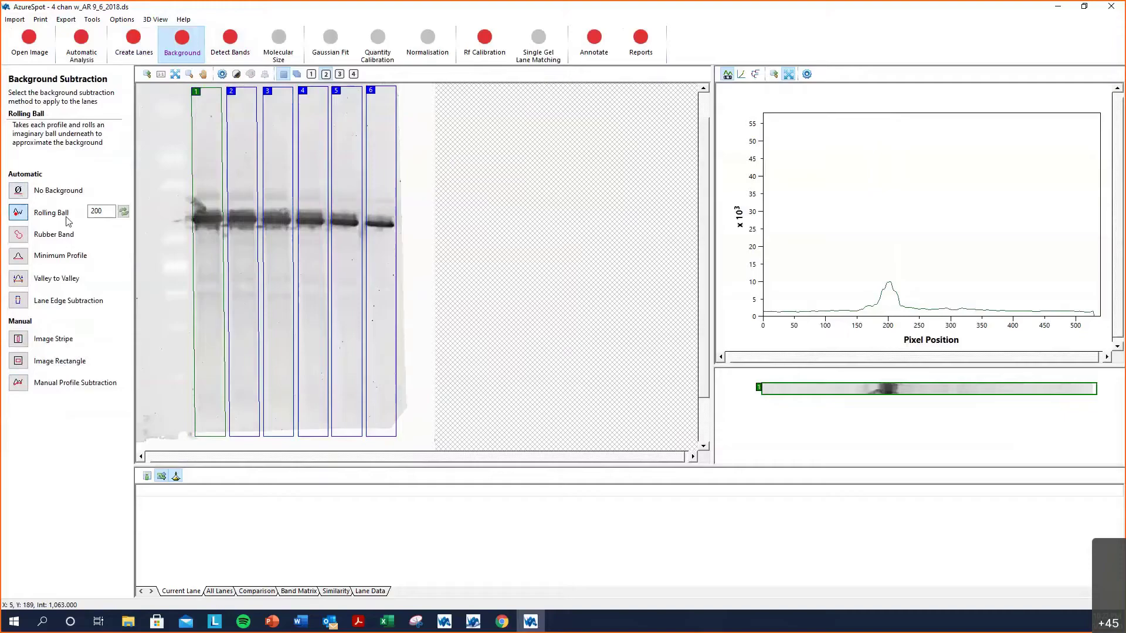
left_click(23, 218)
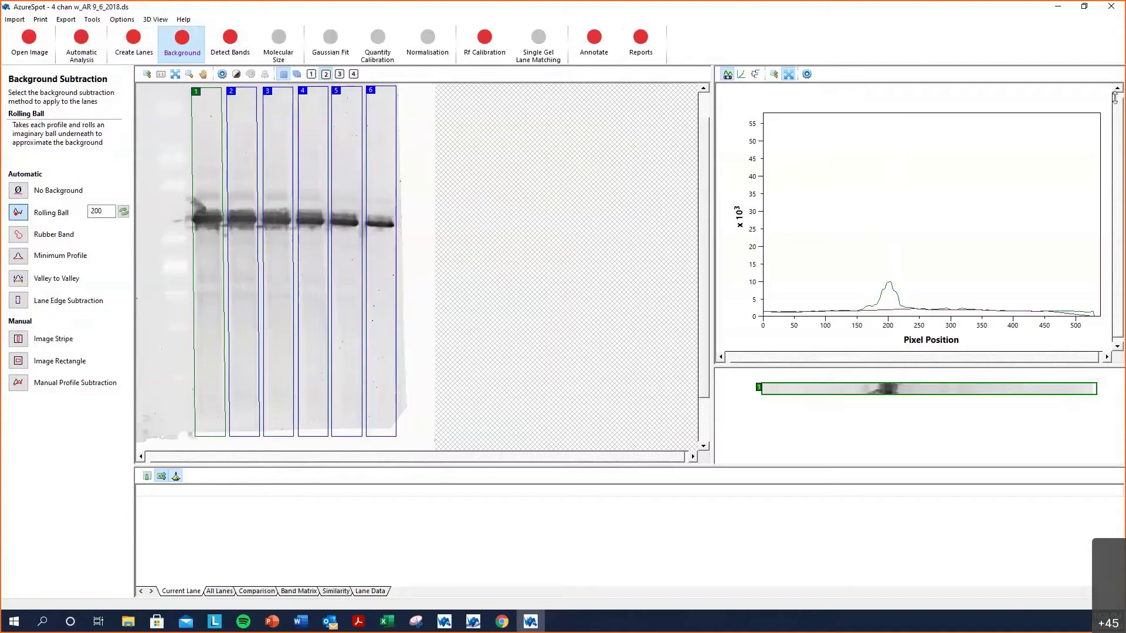
left_click_drag(1115, 97, 1123, 258)
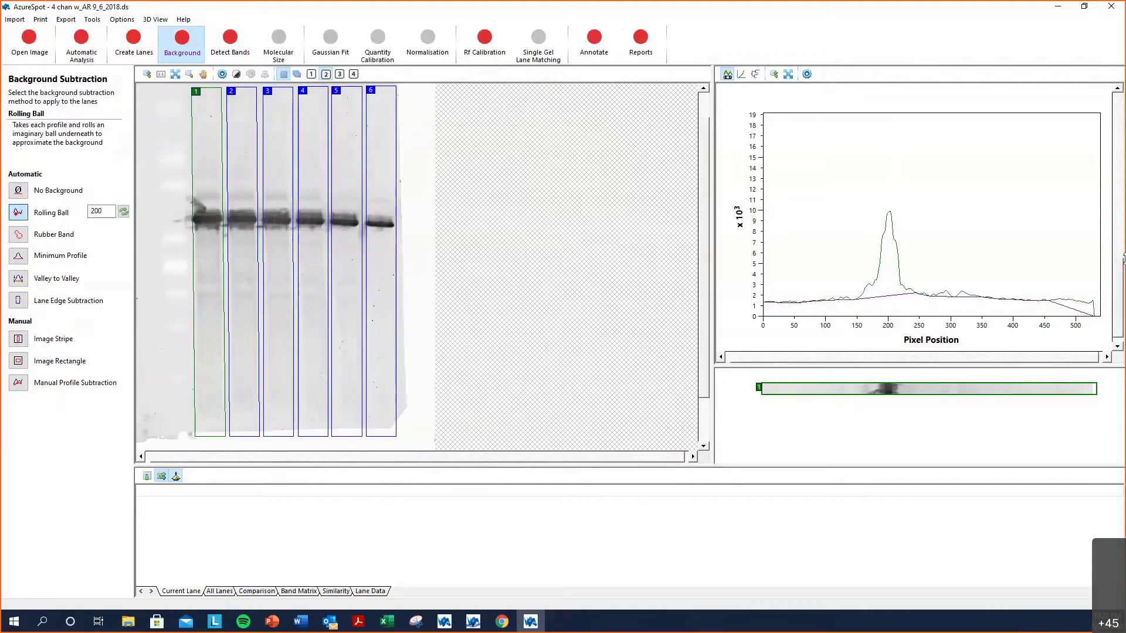
left_click_drag(1124, 258, 1124, 262)
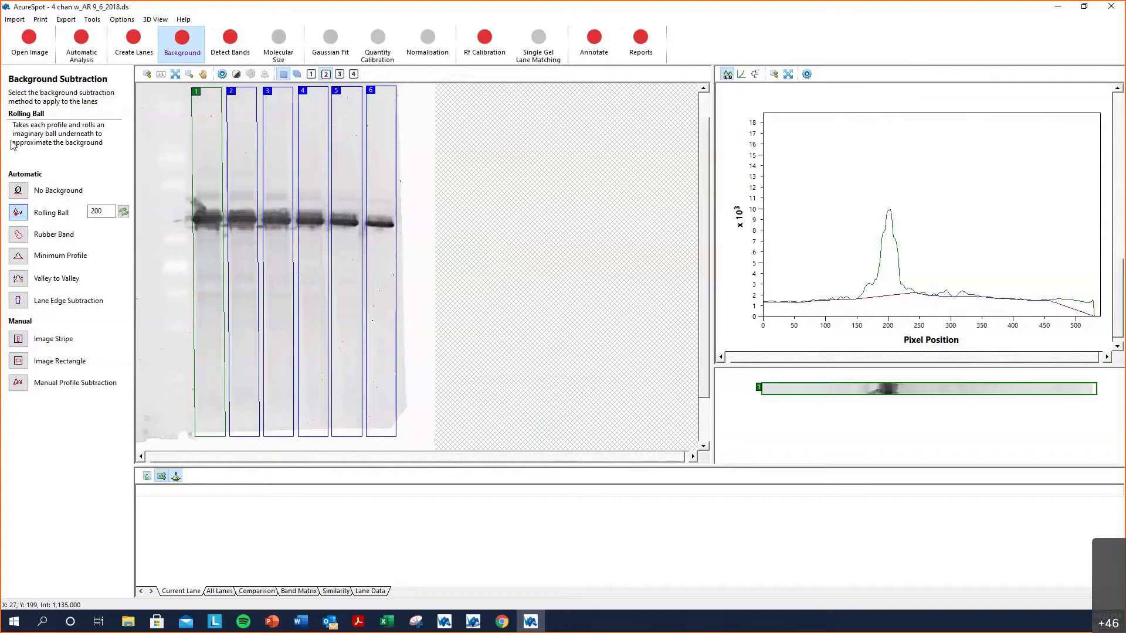
Try Rubber Band and Minimum Profile, then use Image Stripe with a stripe in lane 2 above the band.
left_click(19, 235)
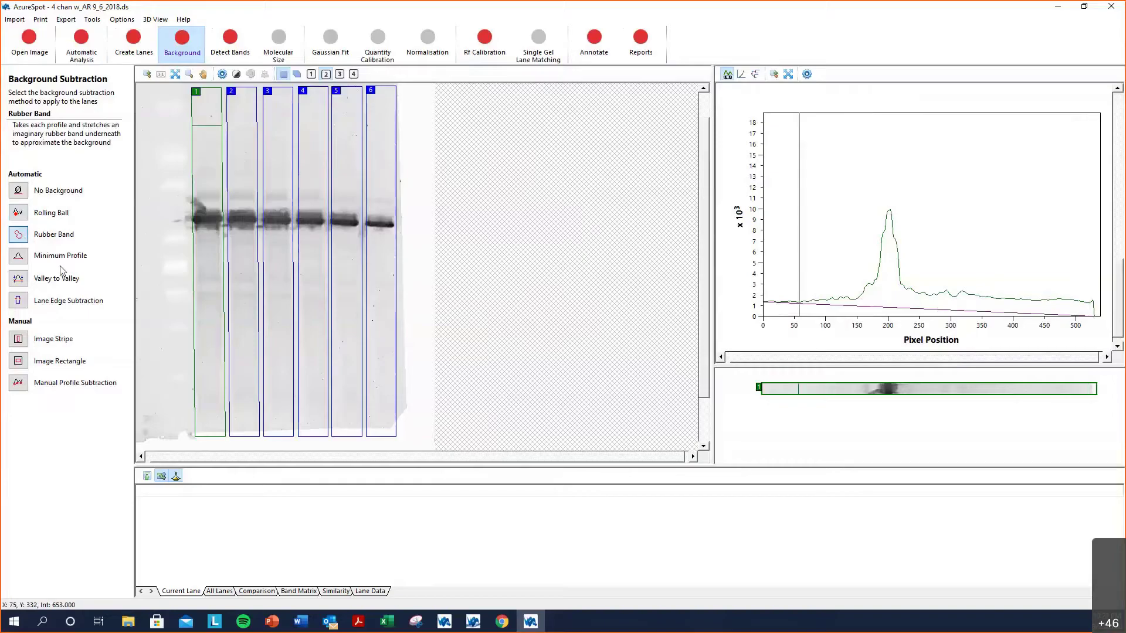
left_click(18, 256)
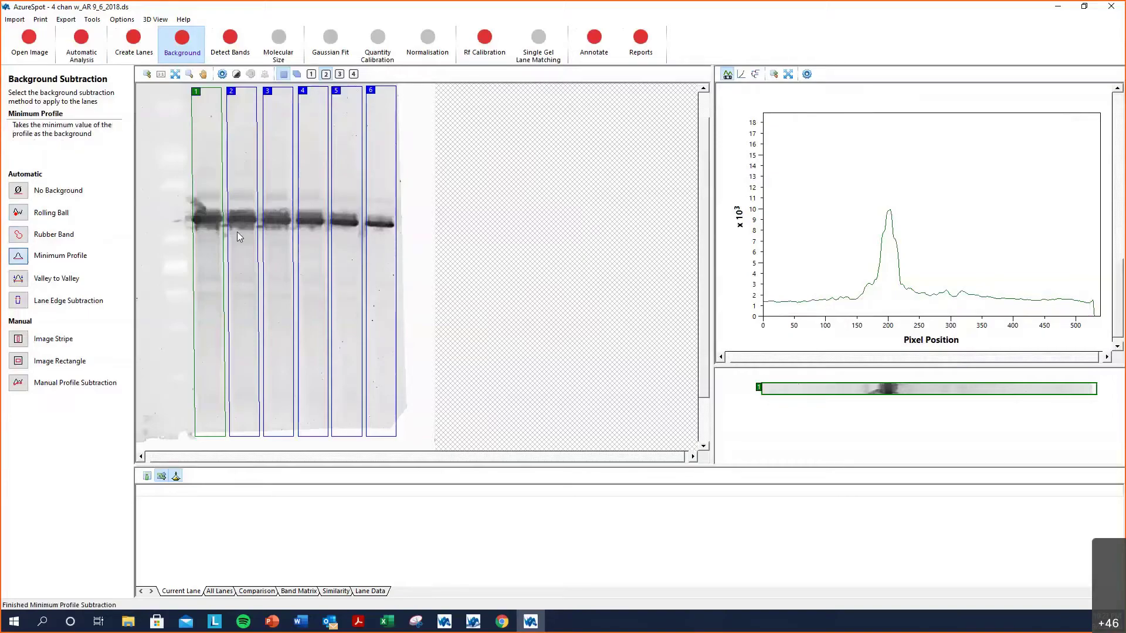
left_click(18, 340)
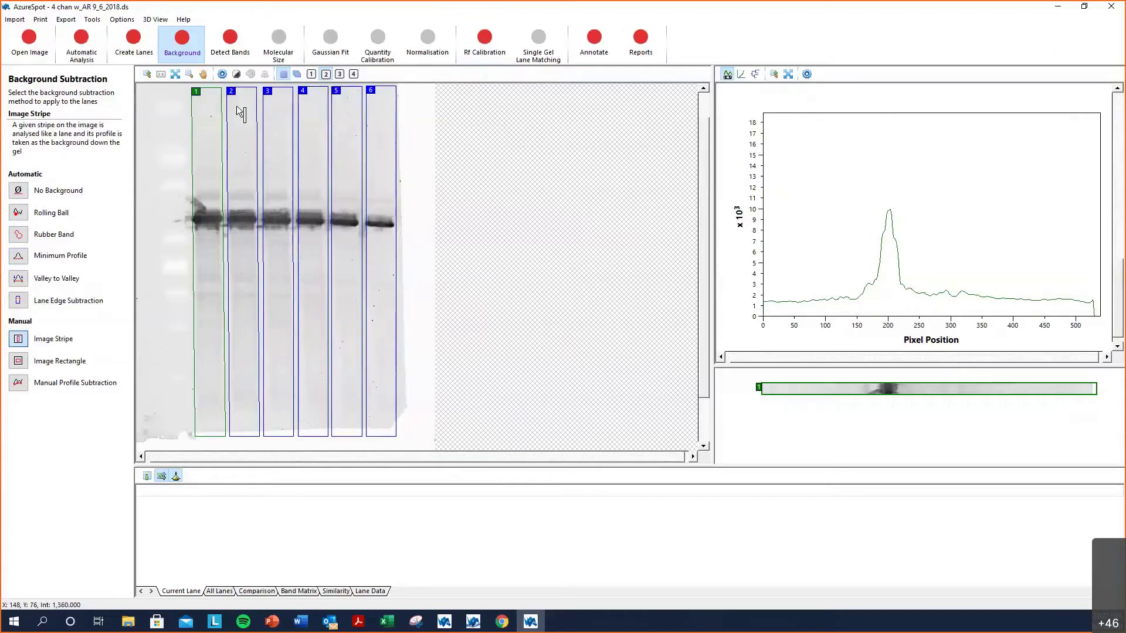
left_click_drag(237, 107, 253, 146)
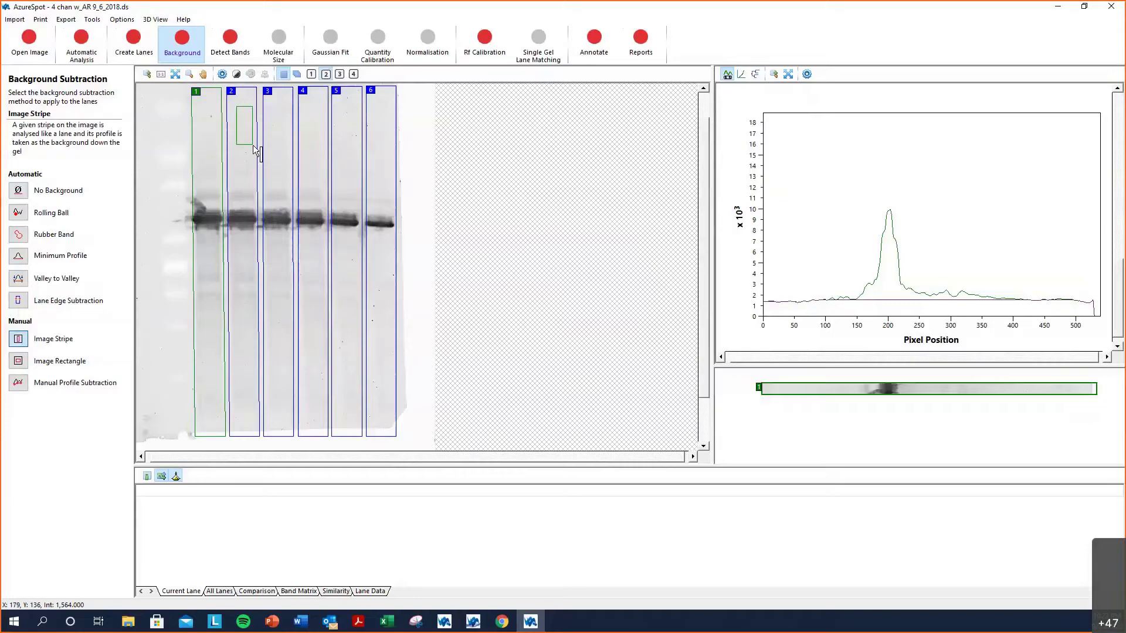
Use Manual Profile Subtraction, adding tie points near pixels 221 and 175 on lane 1's baseline.
left_click(1010, 285)
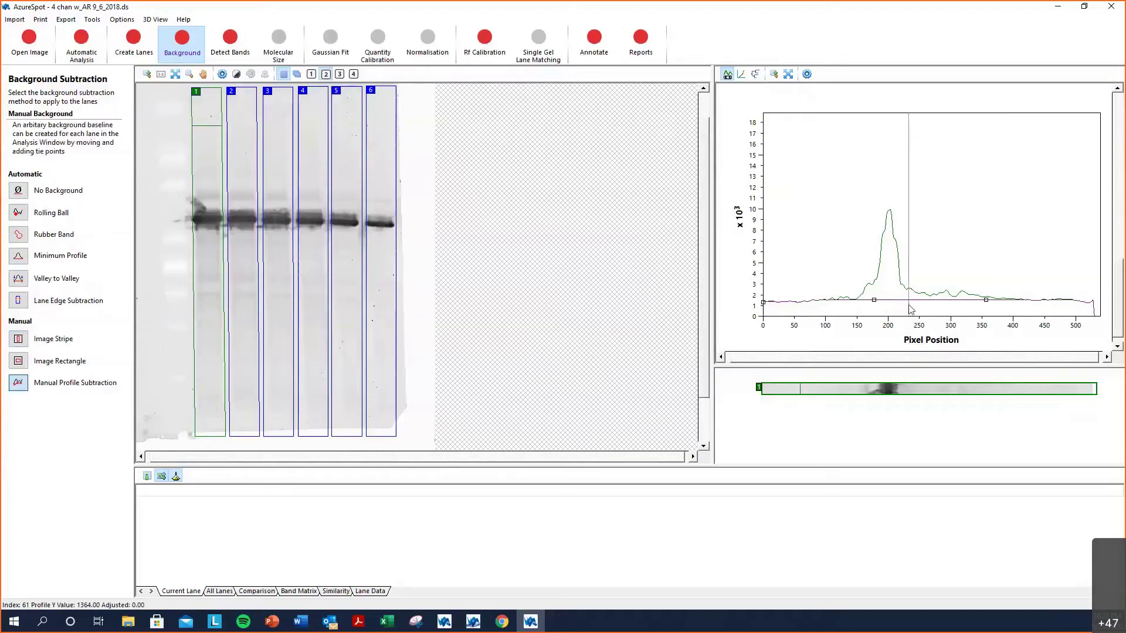
left_click(904, 302)
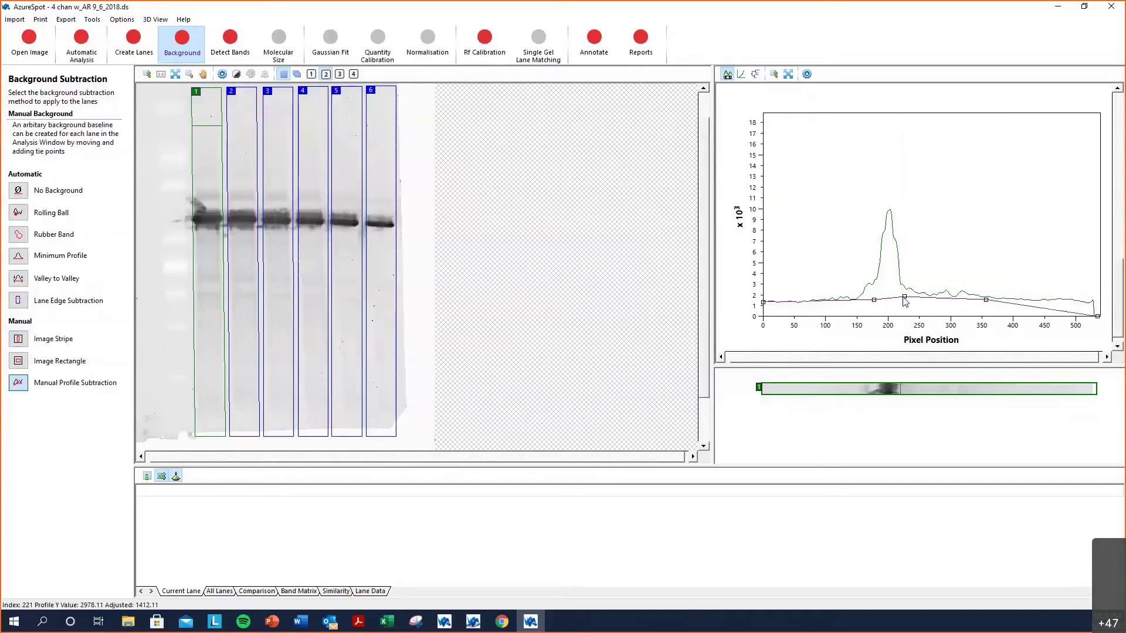
left_click_drag(905, 300, 873, 301)
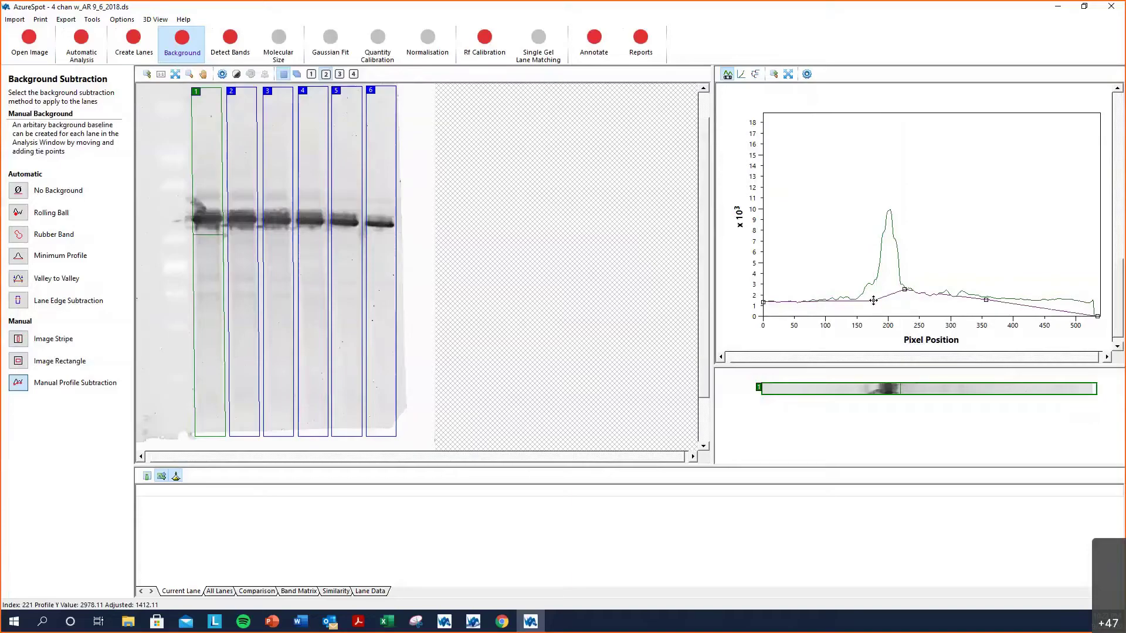
left_click_drag(873, 300, 869, 288)
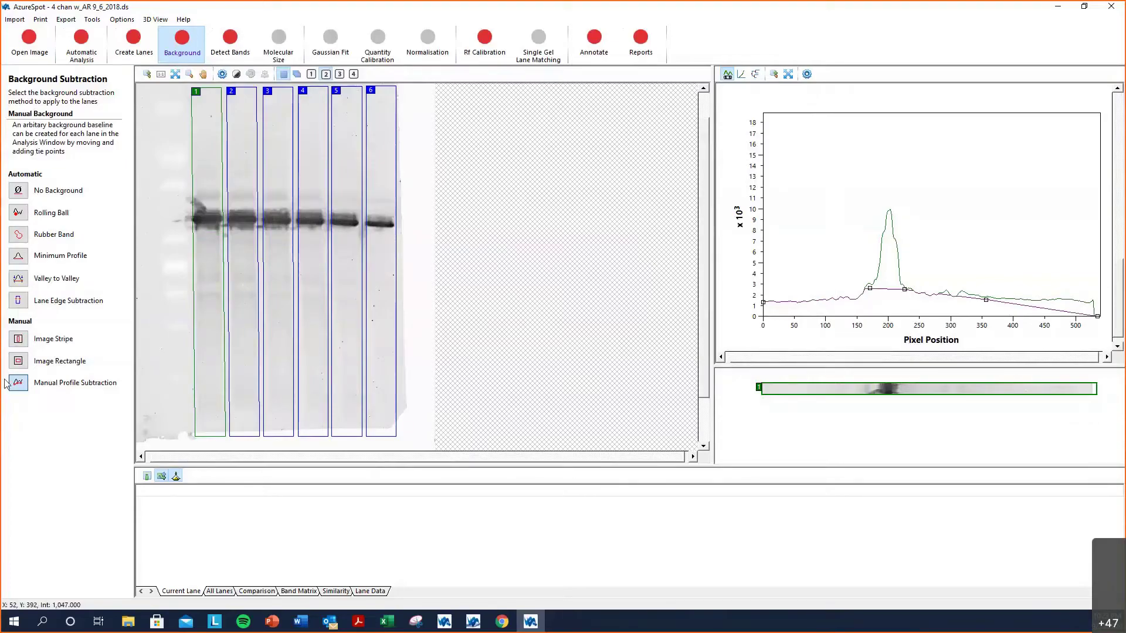
Restore rolling-ball background at radius 200, review channels 3, 4, 2, 1 and 4, then proceed to Band Detection.
left_click(19, 212)
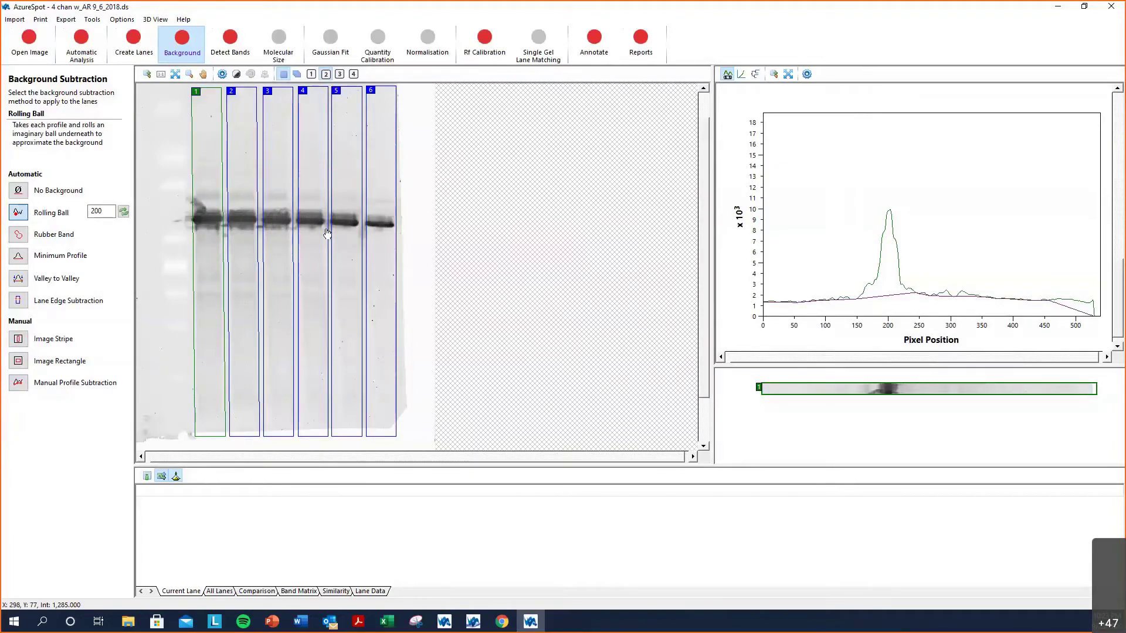
left_click(340, 75)
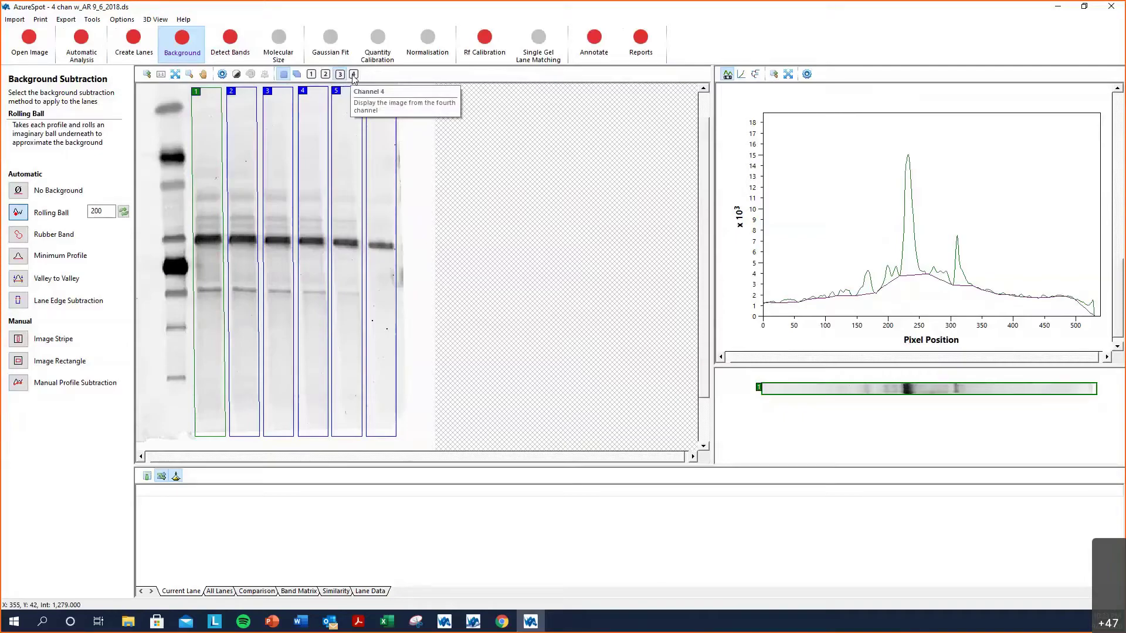
left_click(353, 75)
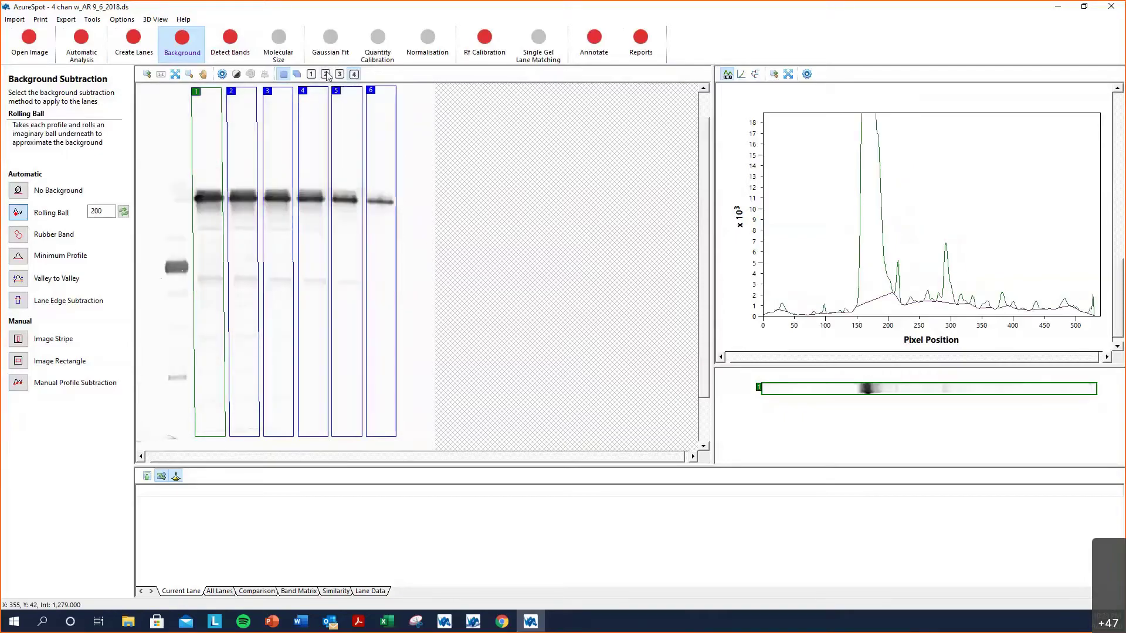
left_click(311, 75)
left_click(313, 76)
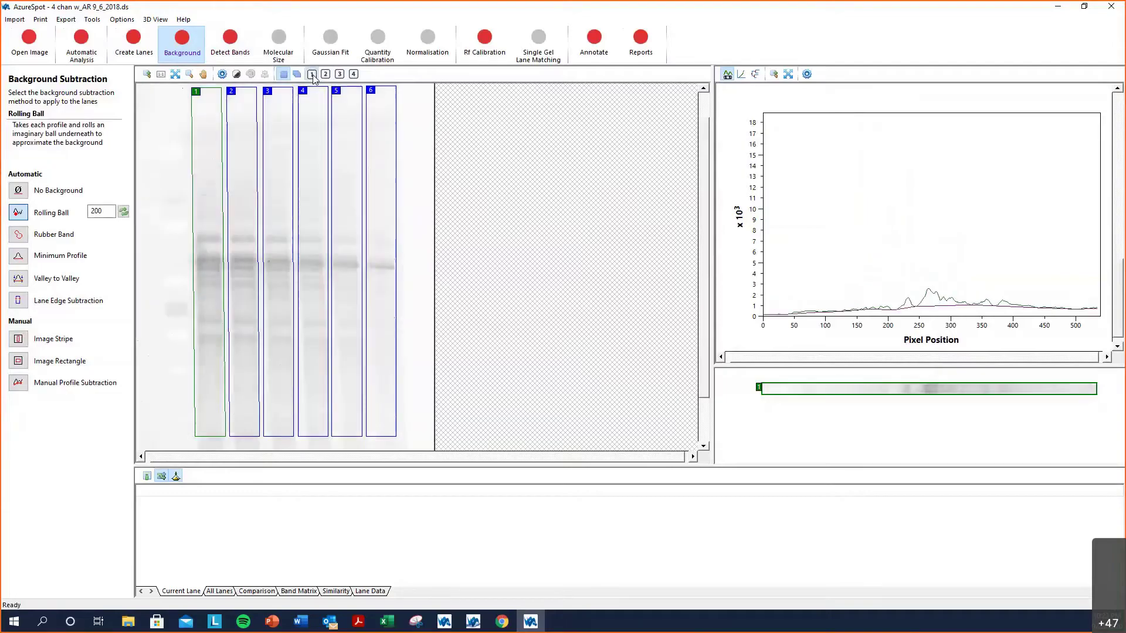
left_click(340, 75)
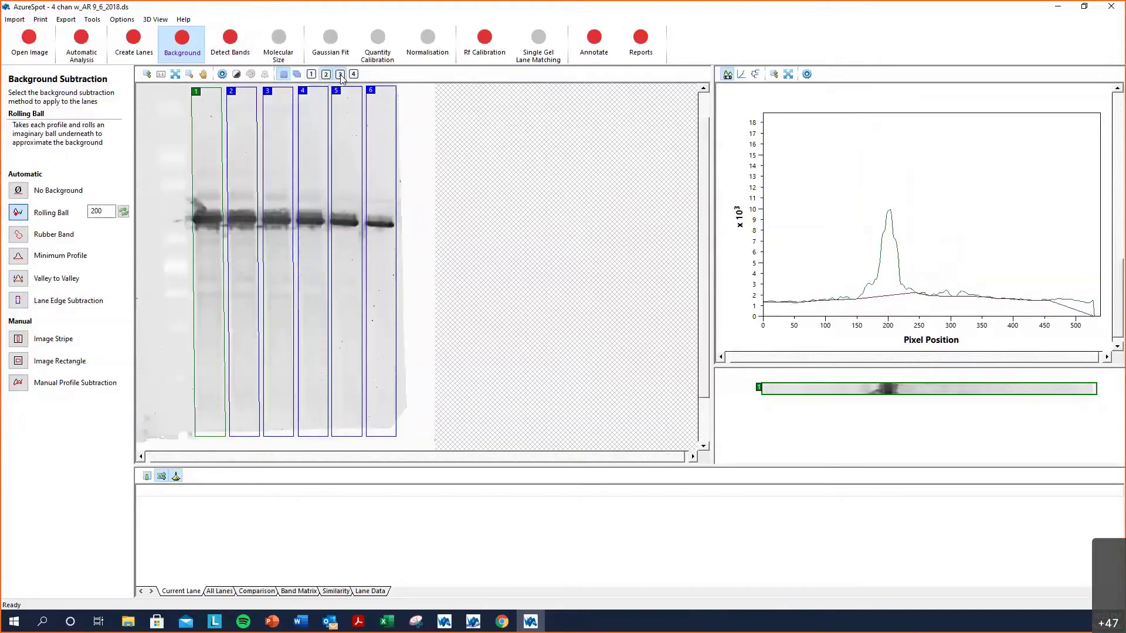
left_click(353, 75)
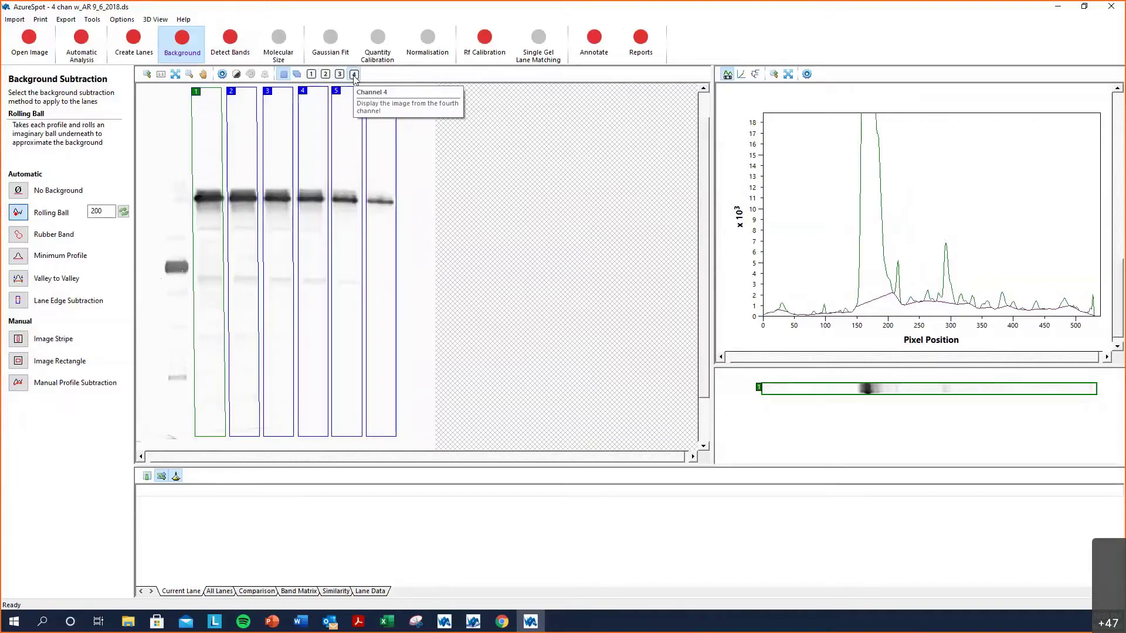
left_click(231, 42)
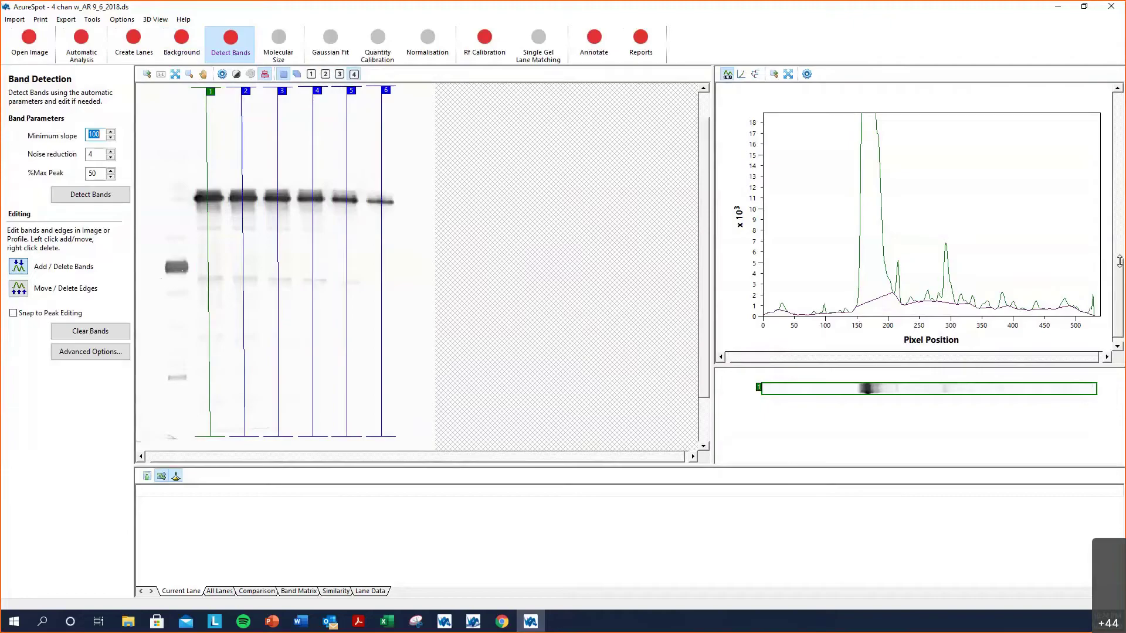
Rescale the lane profile, detect bands in all six lanes of channel 4, then view channel 3.
left_click_drag(1120, 262, 1123, 103)
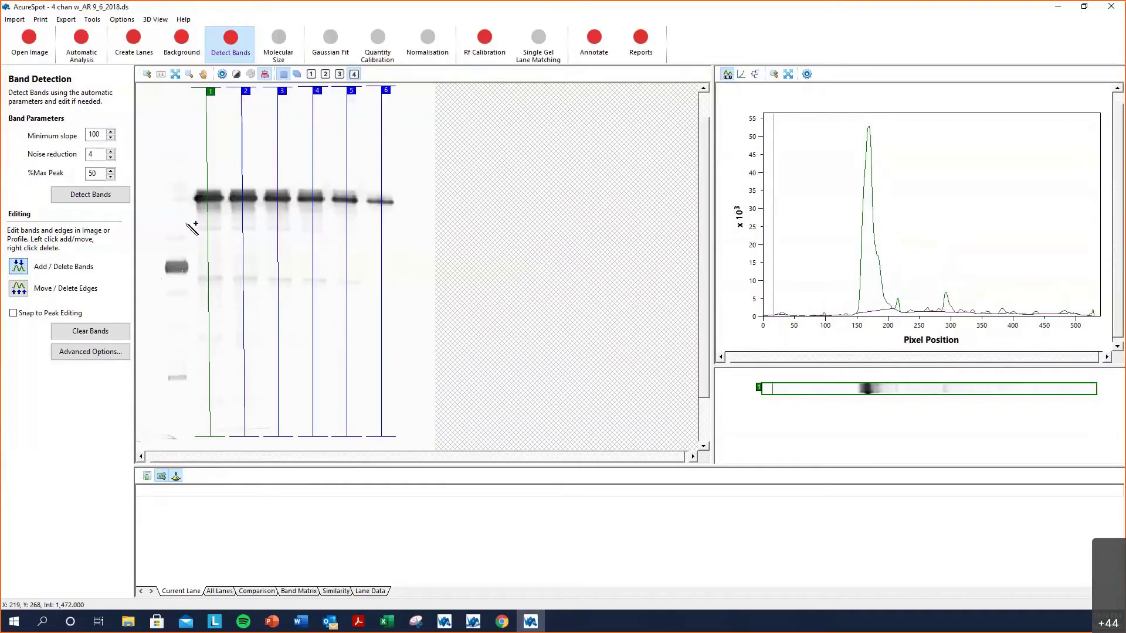
left_click(116, 199)
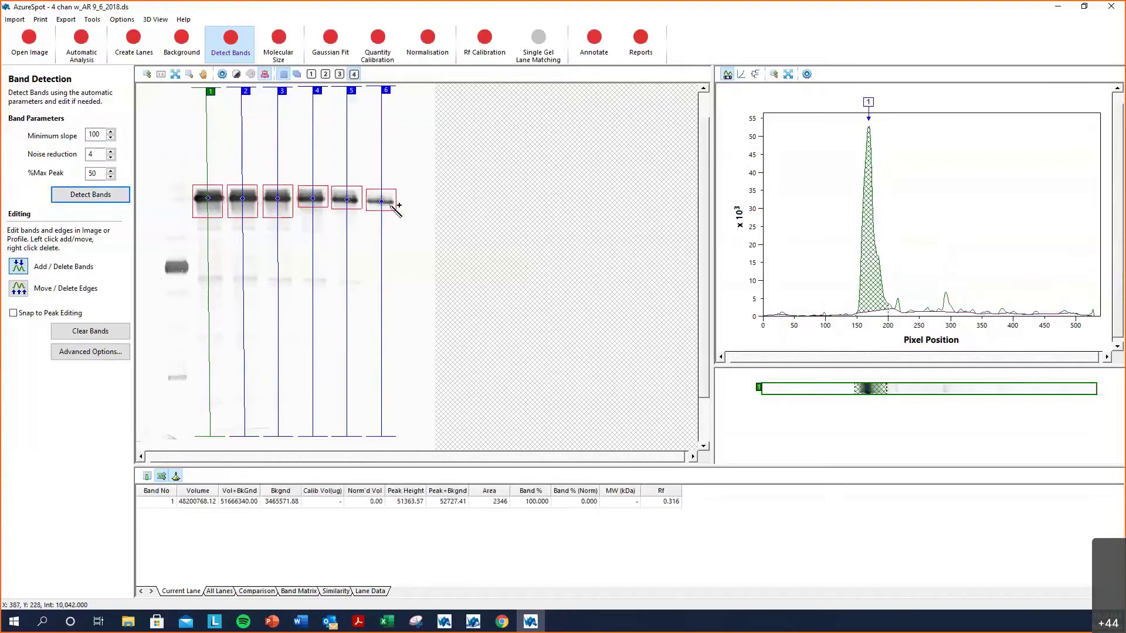
left_click(342, 75)
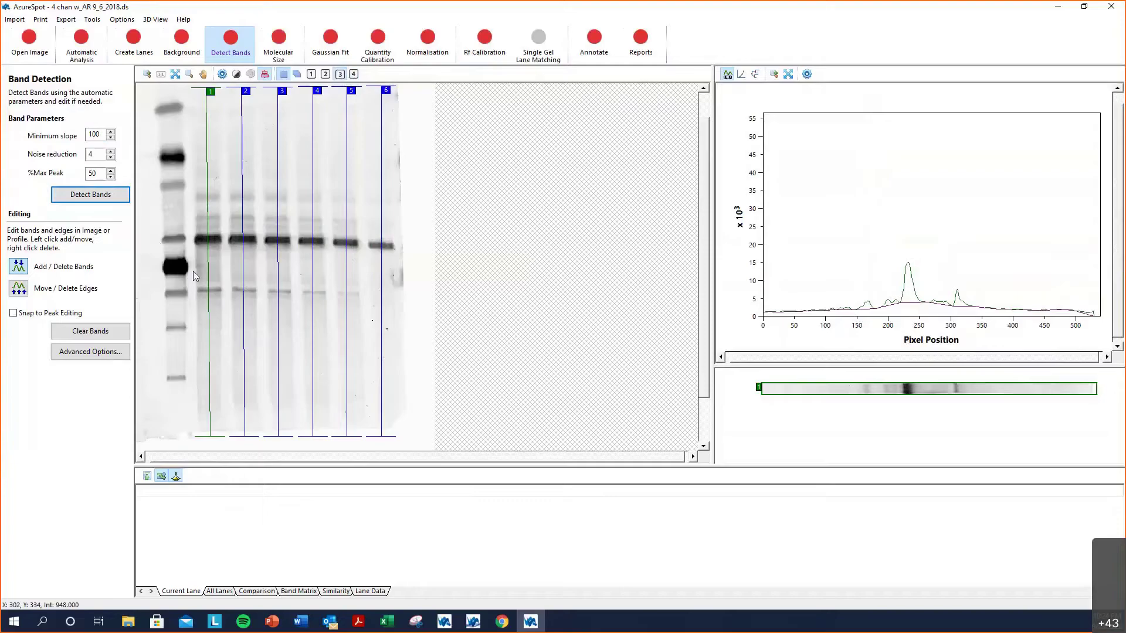
Detect channel 3's bands in all six lanes, then add bands in lanes 1 and 2 on channel 2.
left_click(118, 194)
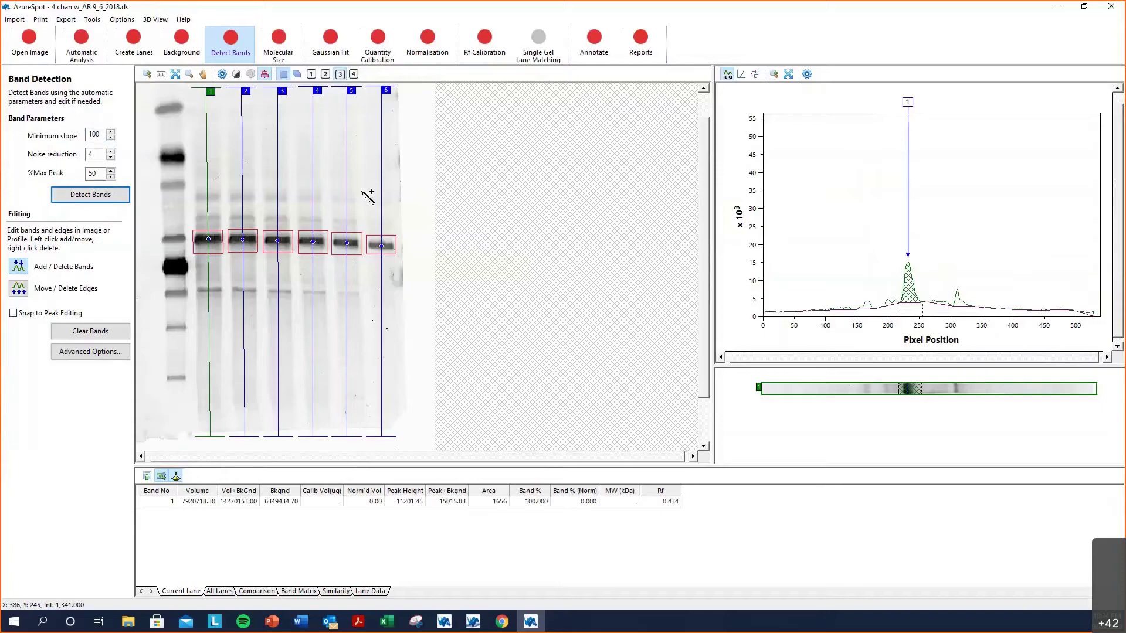
left_click(326, 74)
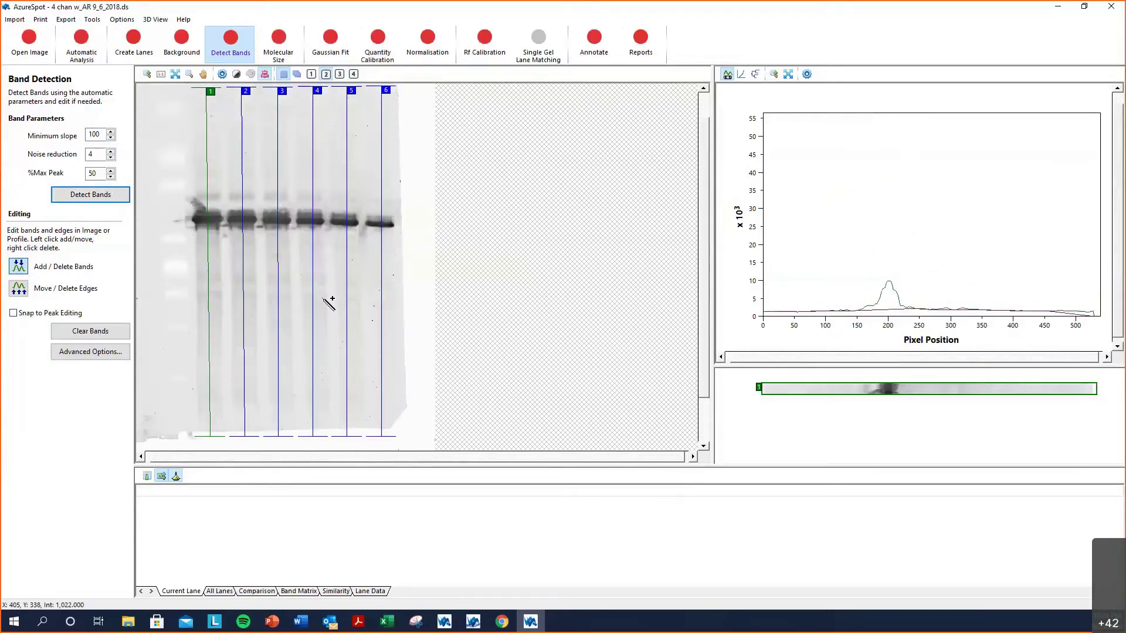
left_click(208, 218)
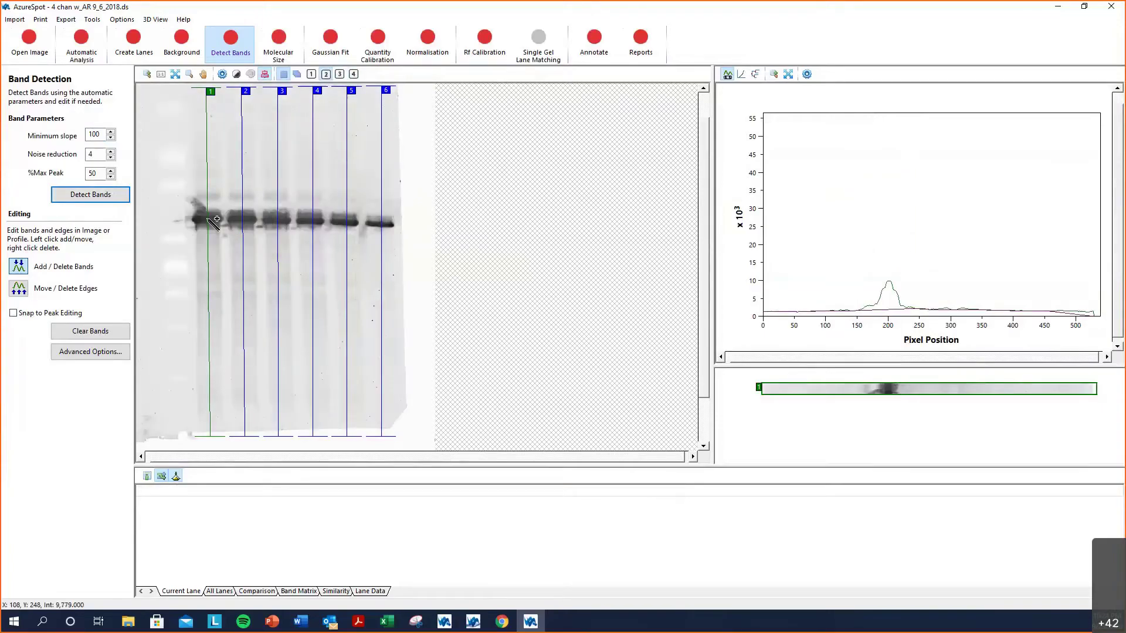
left_click(242, 217)
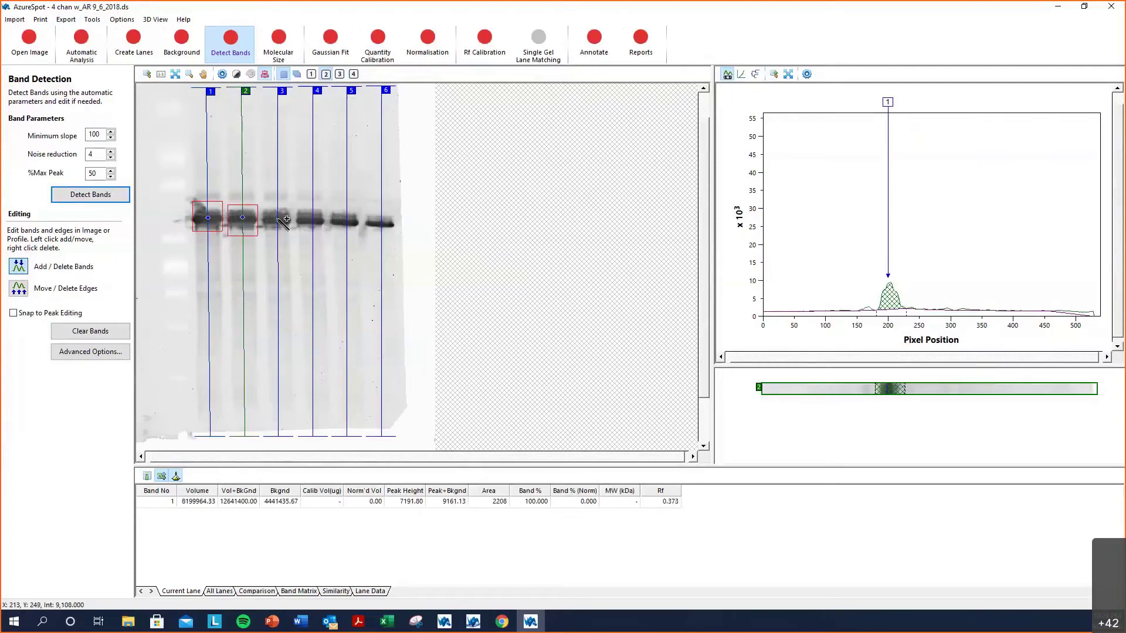
Mark bands in lanes 3–6, re-placing lane 6's band at its profile peak near pixel 212.
left_click(277, 218)
left_click(311, 218)
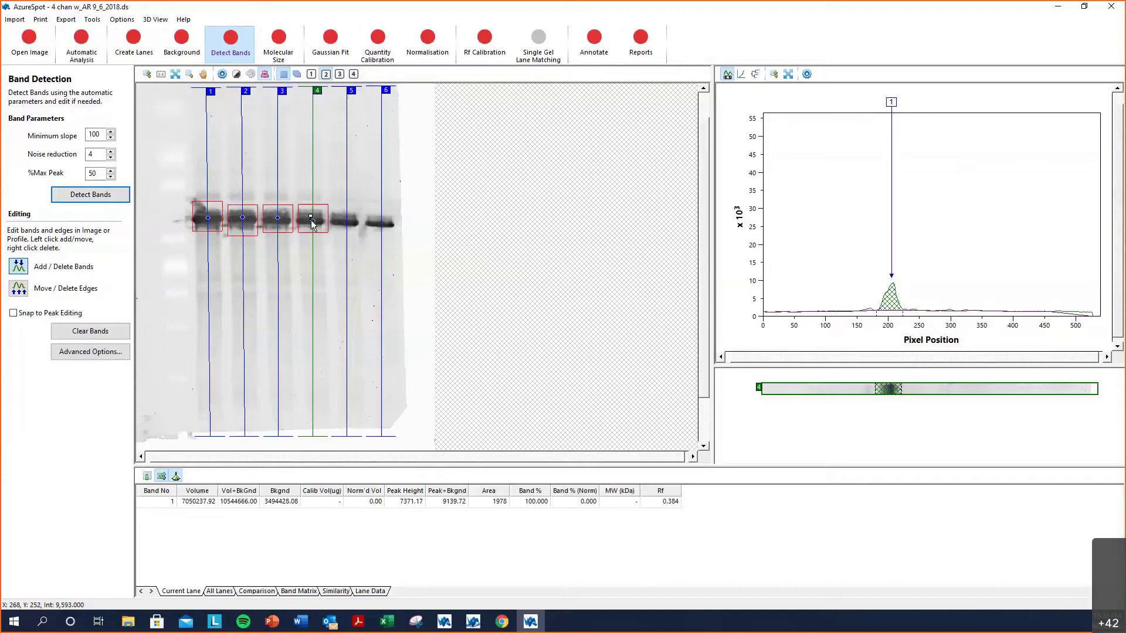
left_click(356, 220)
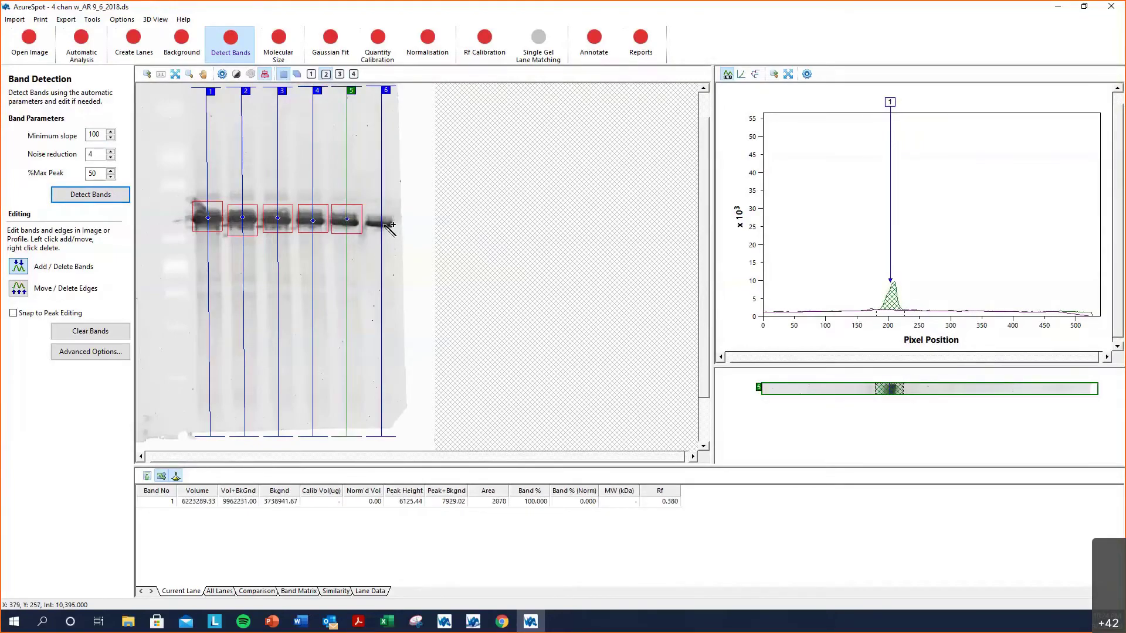
left_click(384, 224)
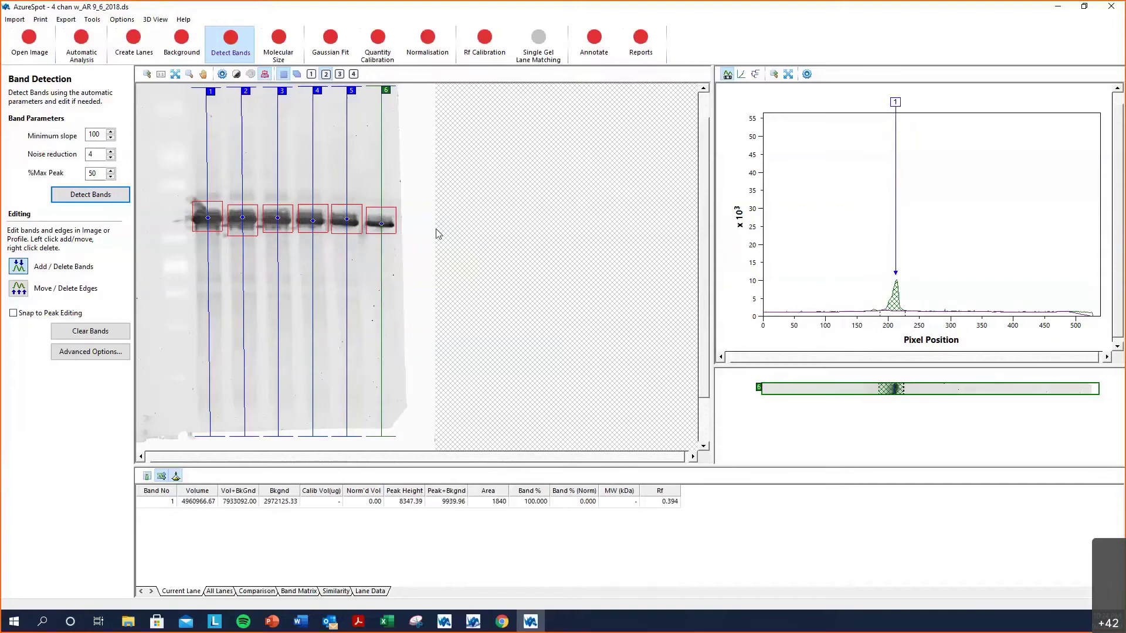
right_click(381, 226)
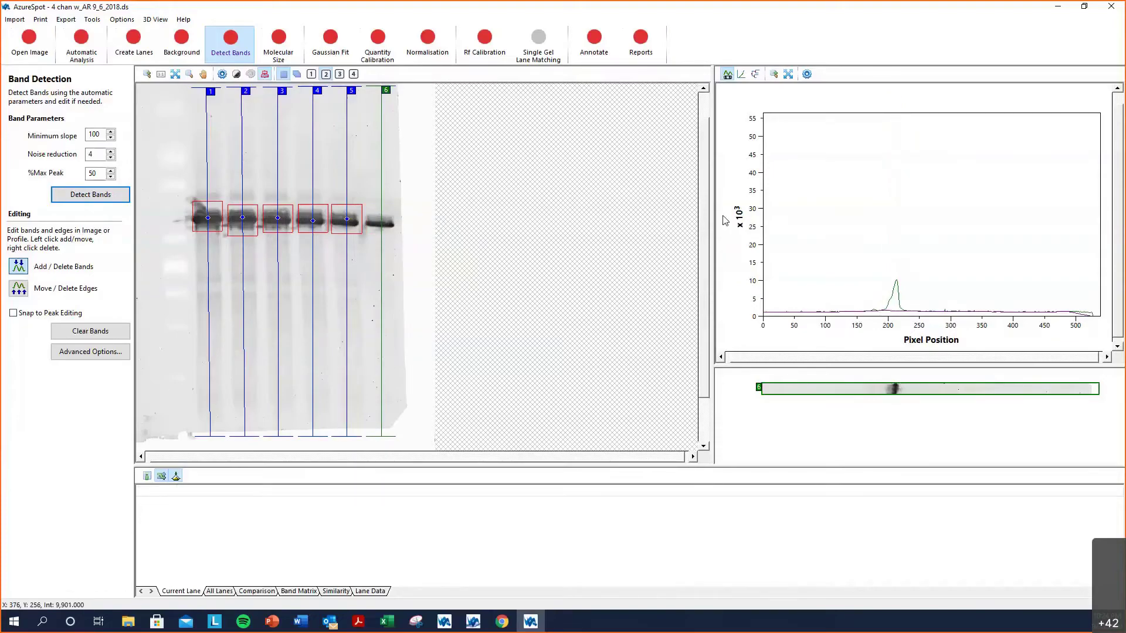
left_click(895, 300)
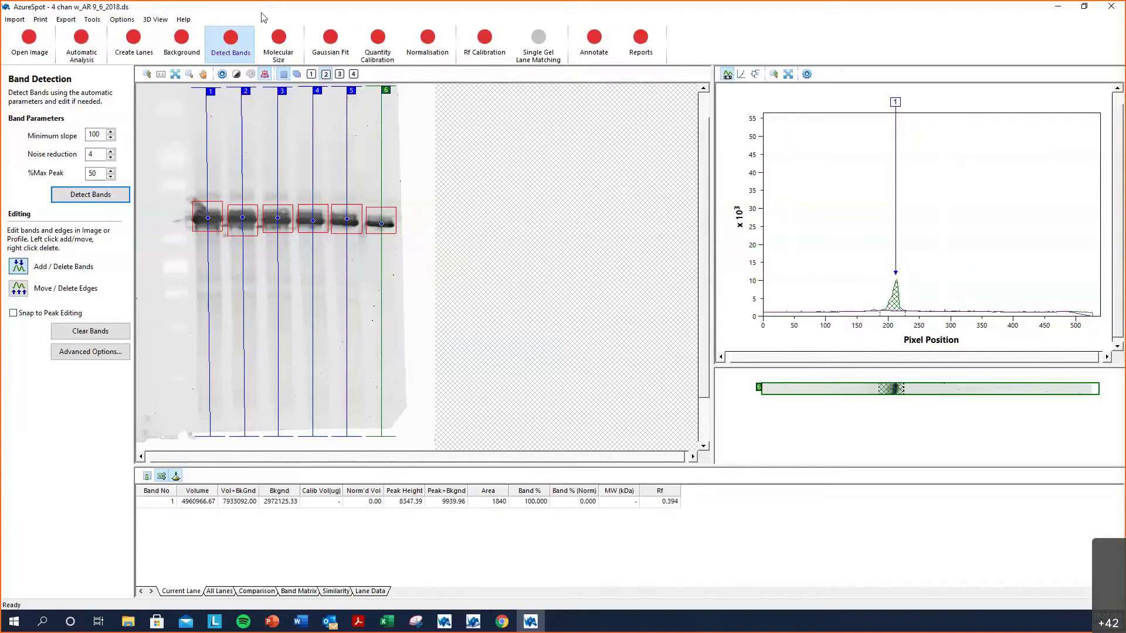
Move past Molecular Size to the Normalisation step, currently set to No Normalisation.
left_click(286, 52)
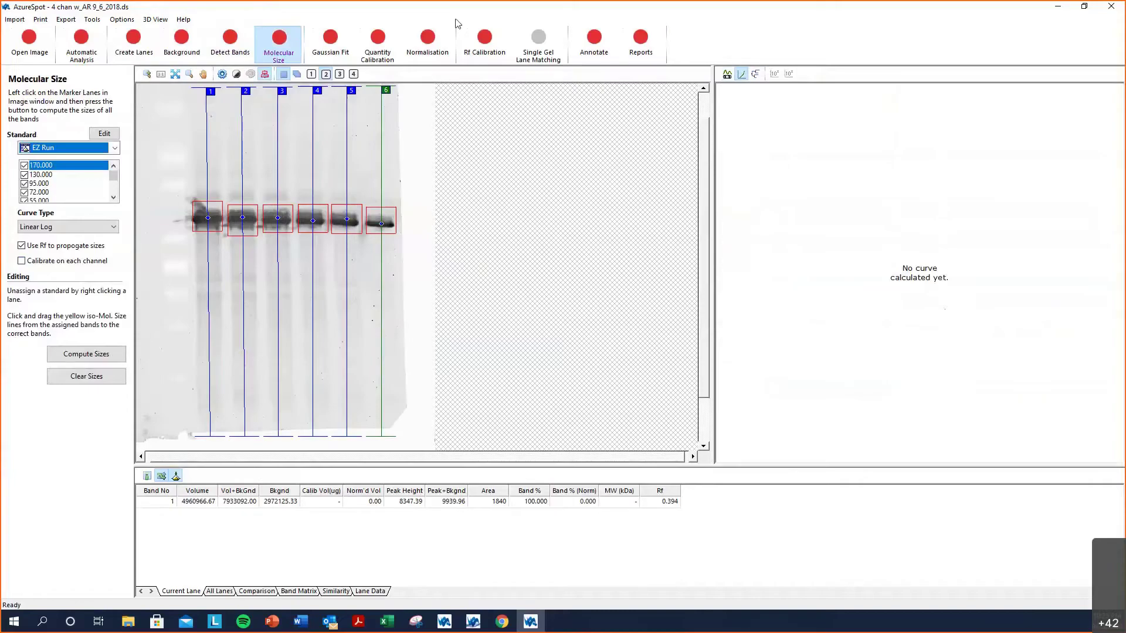
left_click(429, 41)
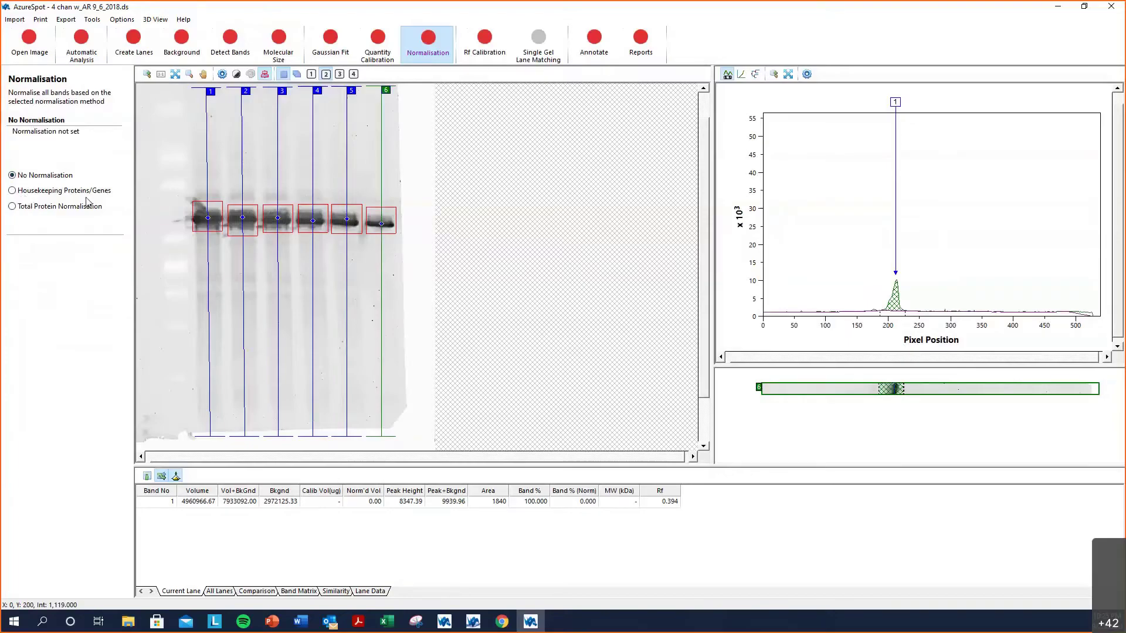
Apply Housekeeping Proteins/Genes normalisation on Channel 2 and list results for all six lanes.
left_click(17, 194)
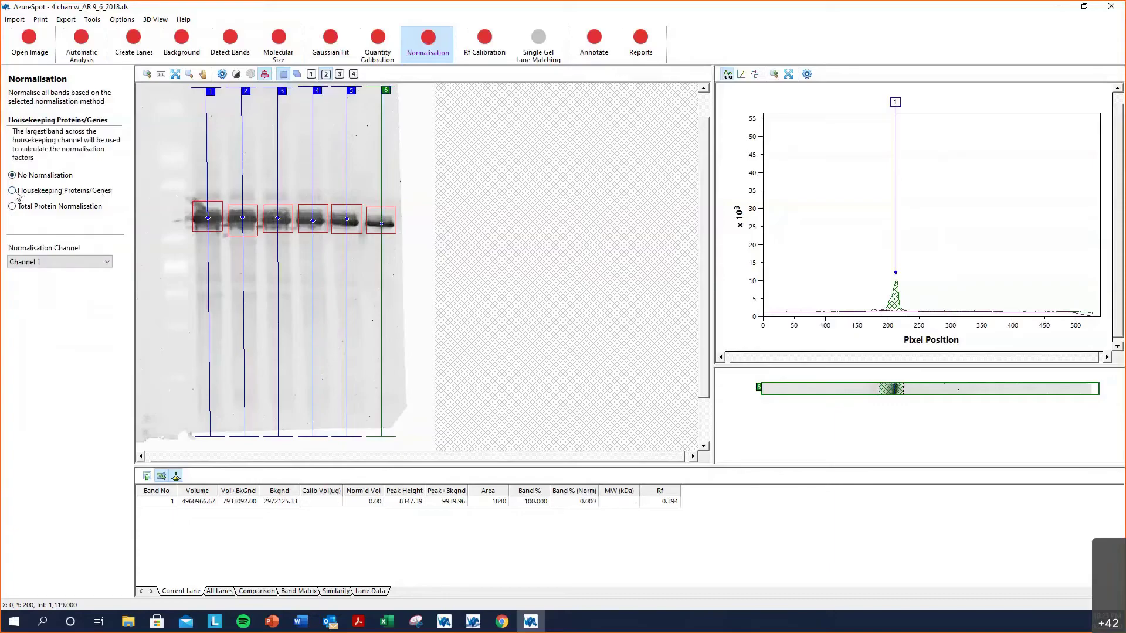
left_click(70, 263)
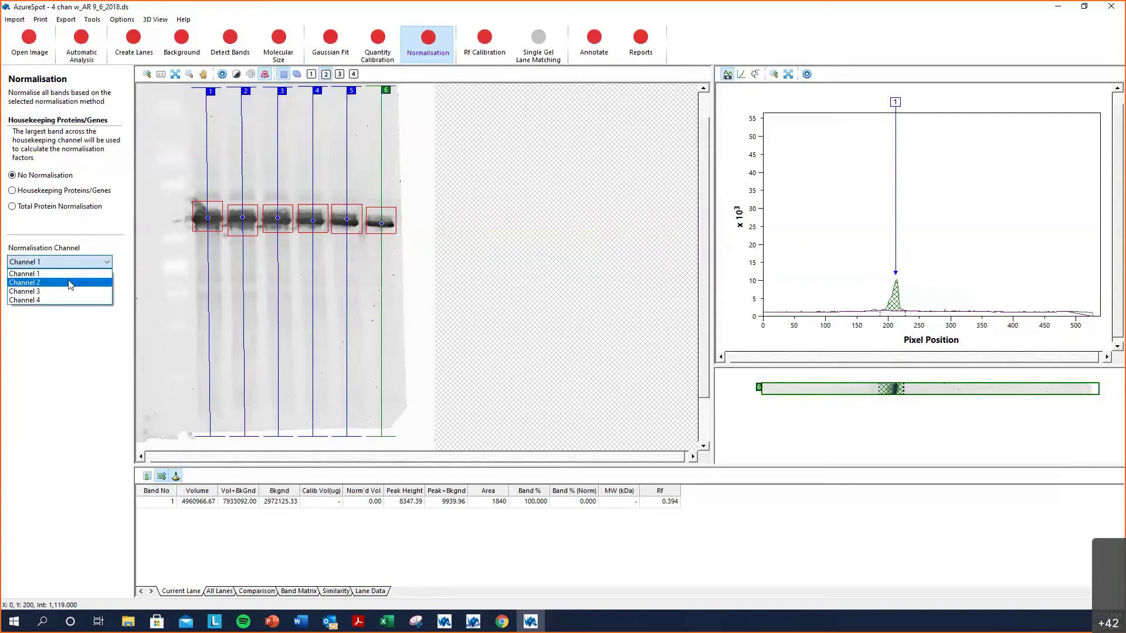
left_click(70, 284)
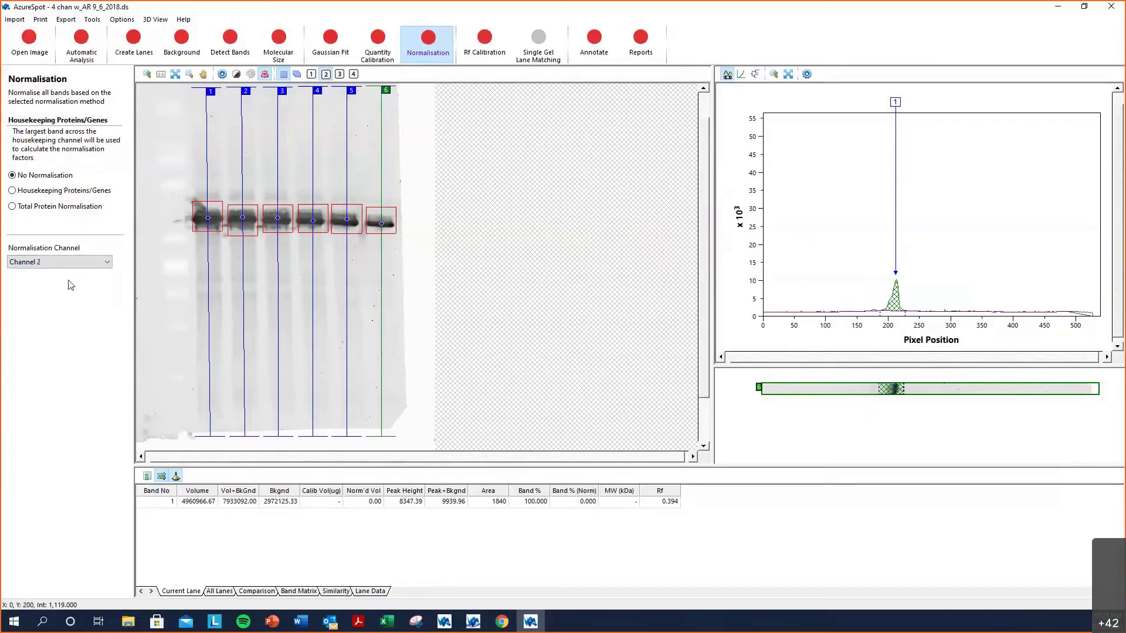
left_click(12, 191)
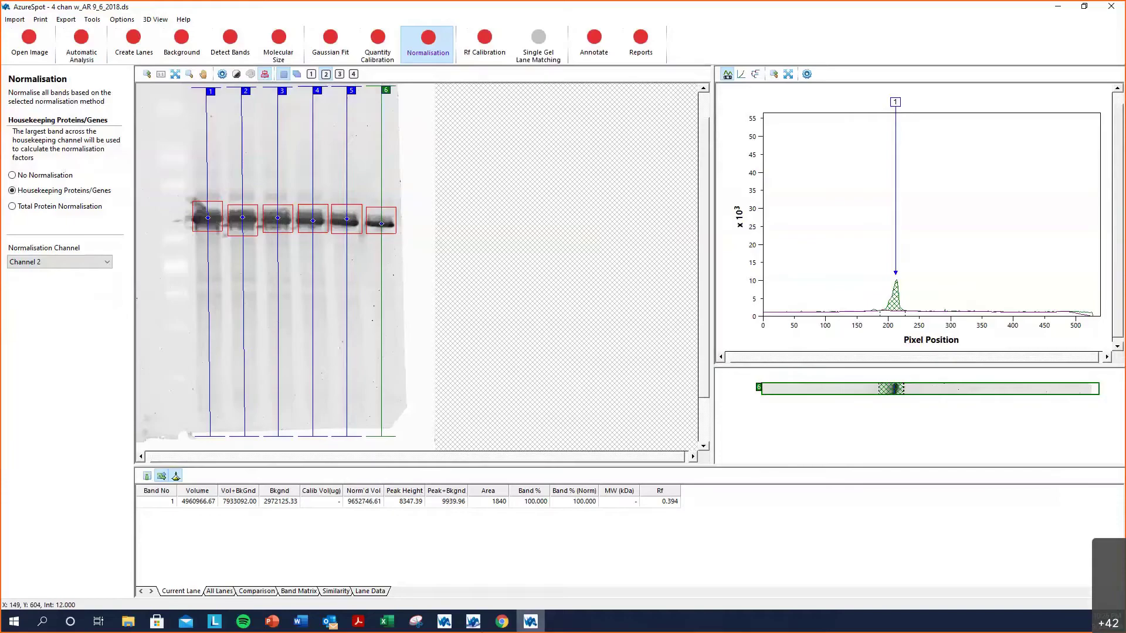
left_click(220, 591)
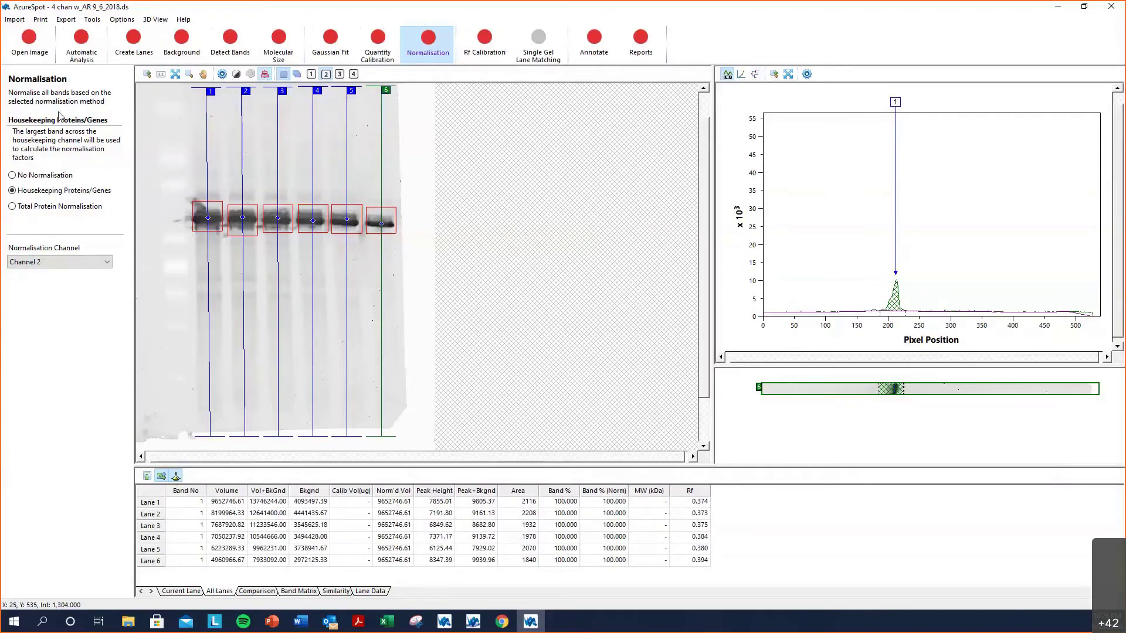
Switch to Total Protein Normalisation on Channel 1 with Lane 1 as the reference lane.
left_click(315, 75)
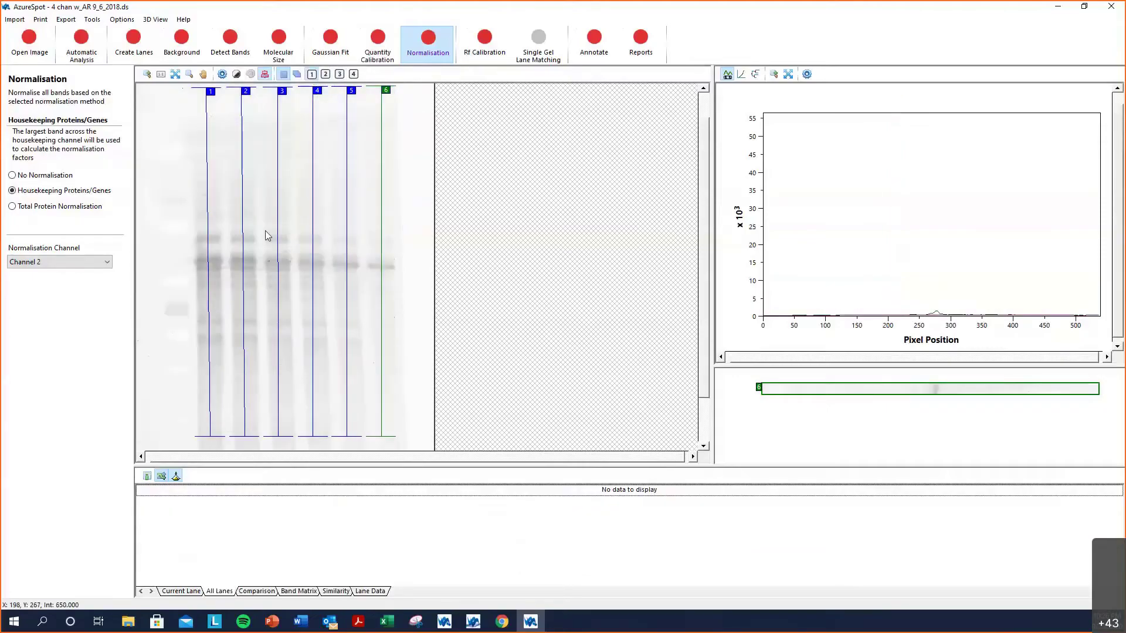
left_click(13, 207)
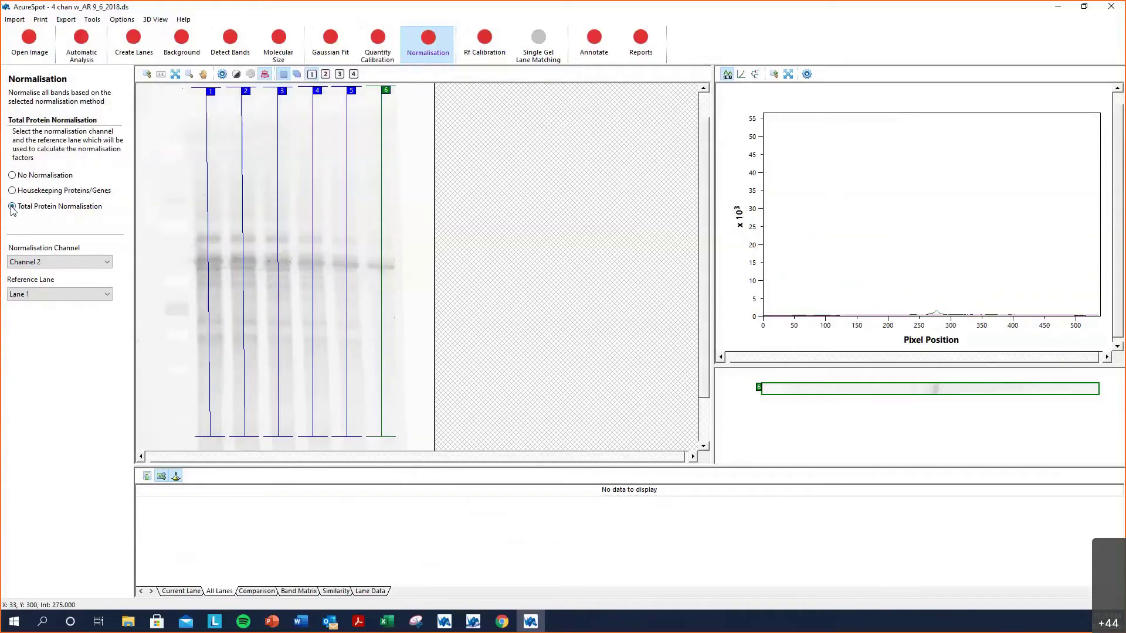
left_click(56, 263)
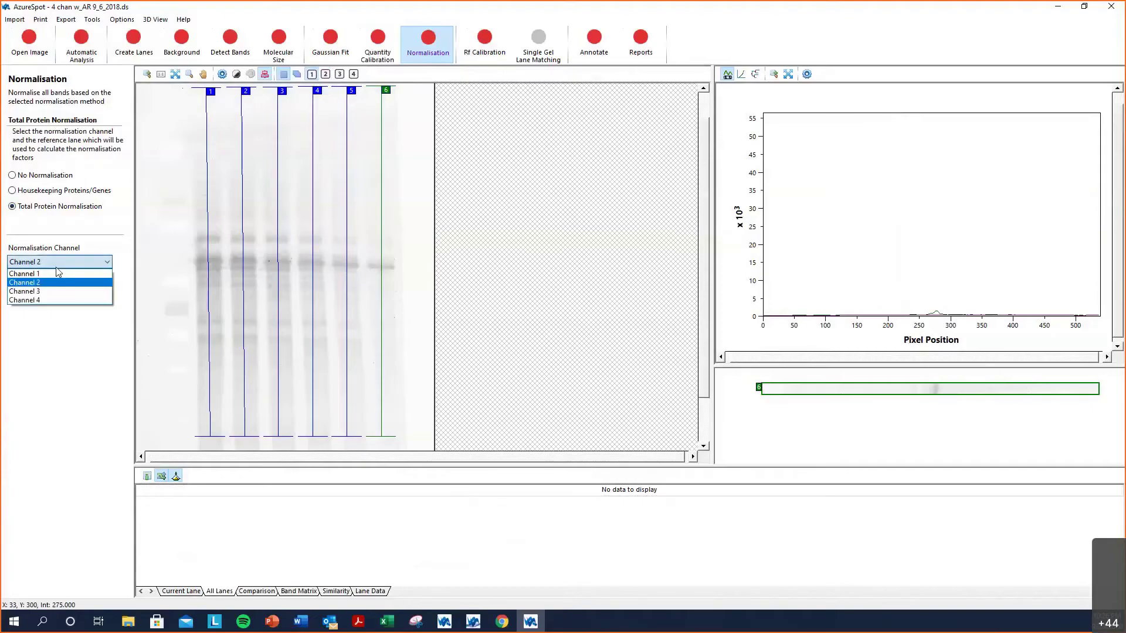
left_click(56, 274)
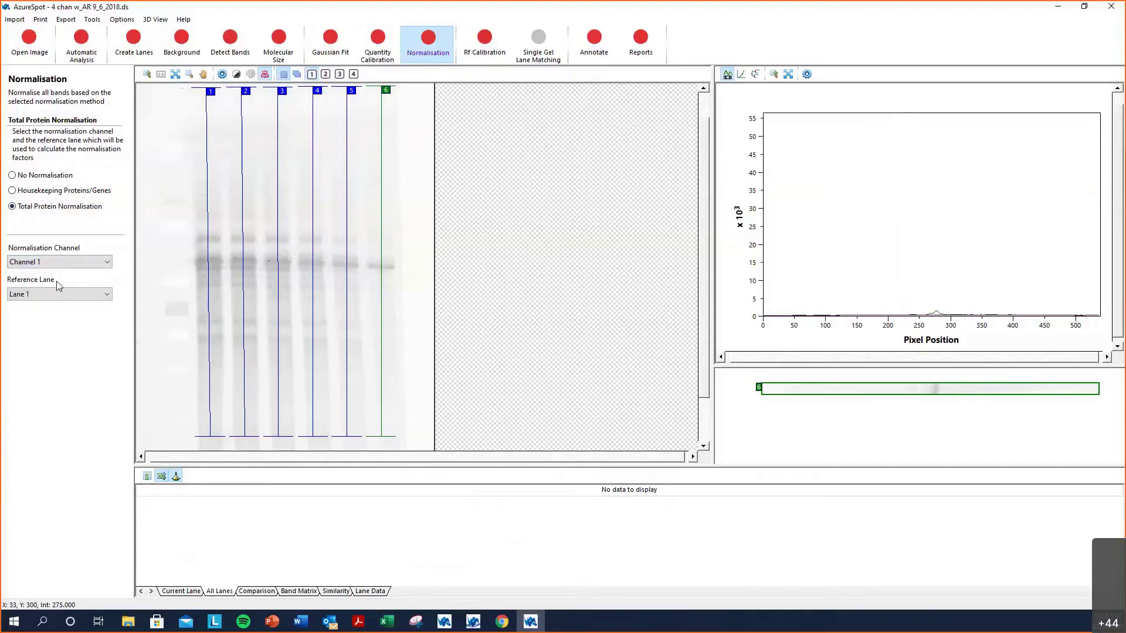
left_click(58, 296)
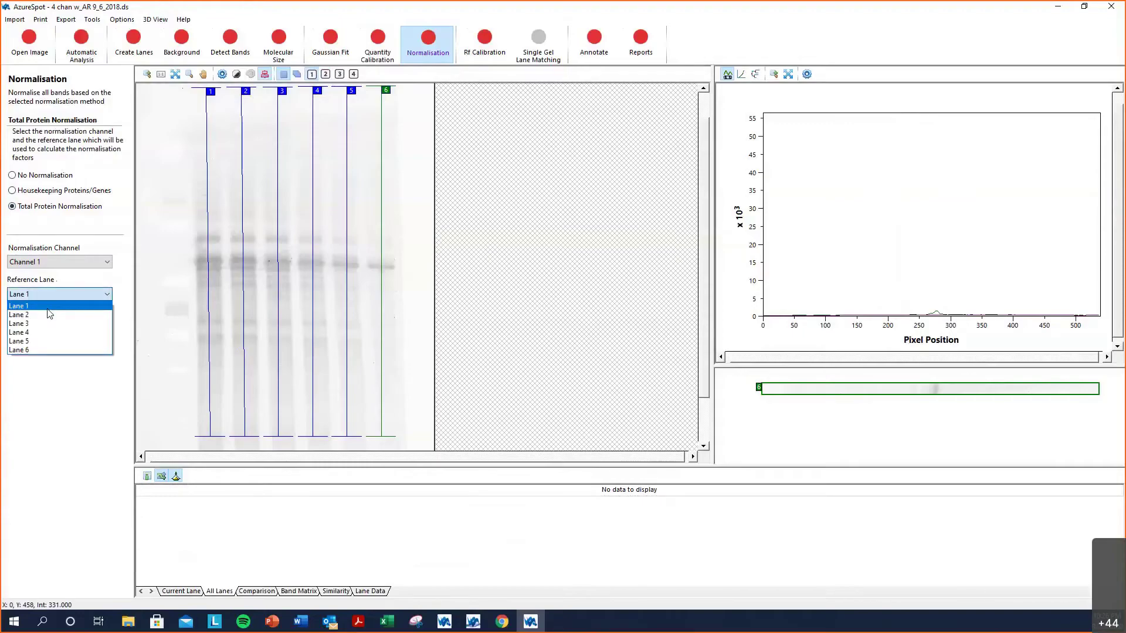
left_click(48, 310)
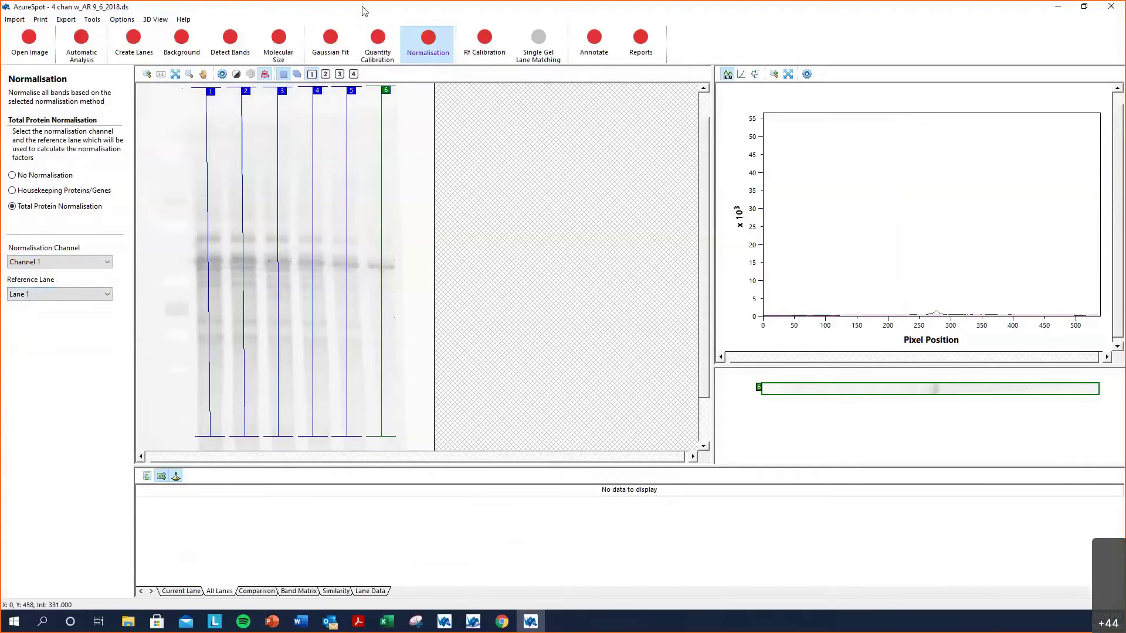
Review the normalised results on channels 2, 3 and 4, ending back on channel 2.
left_click(326, 74)
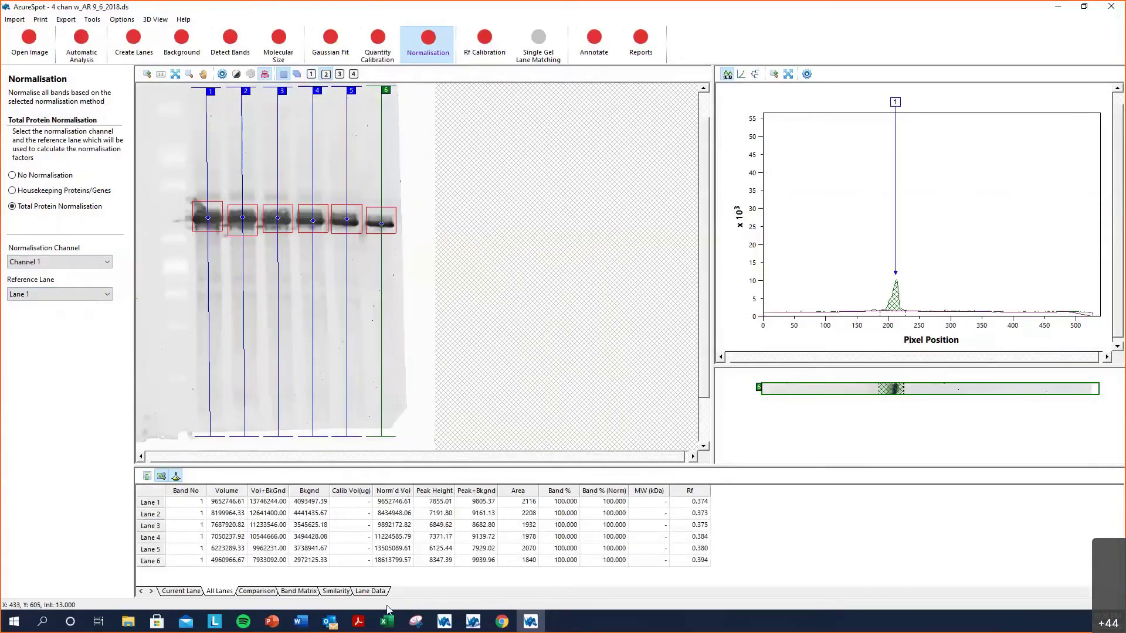
left_click(340, 74)
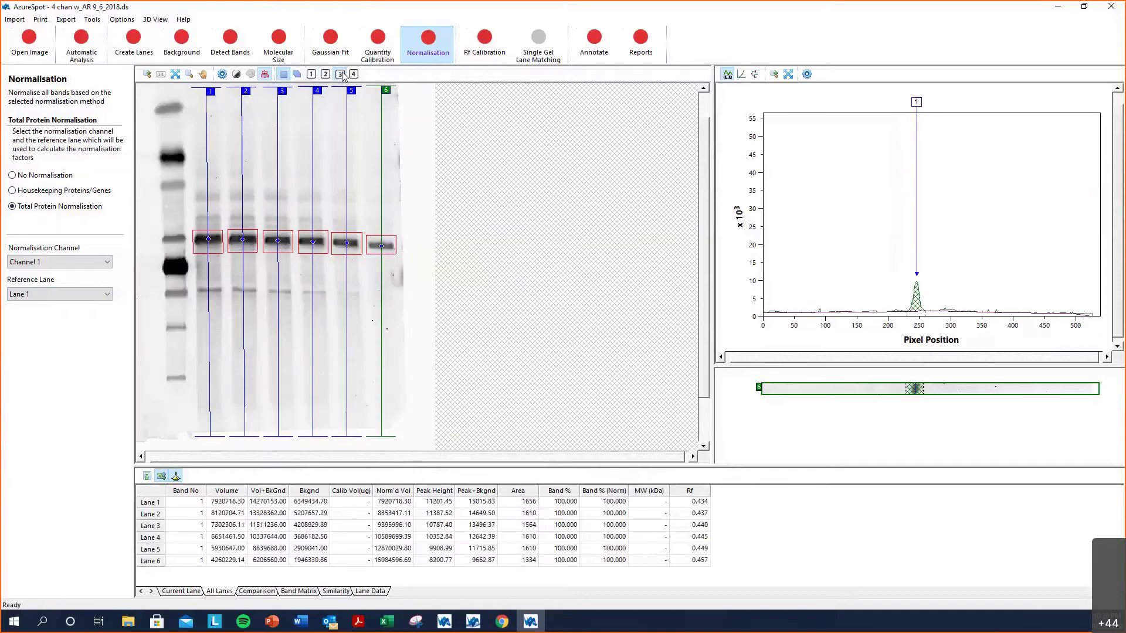
left_click(355, 74)
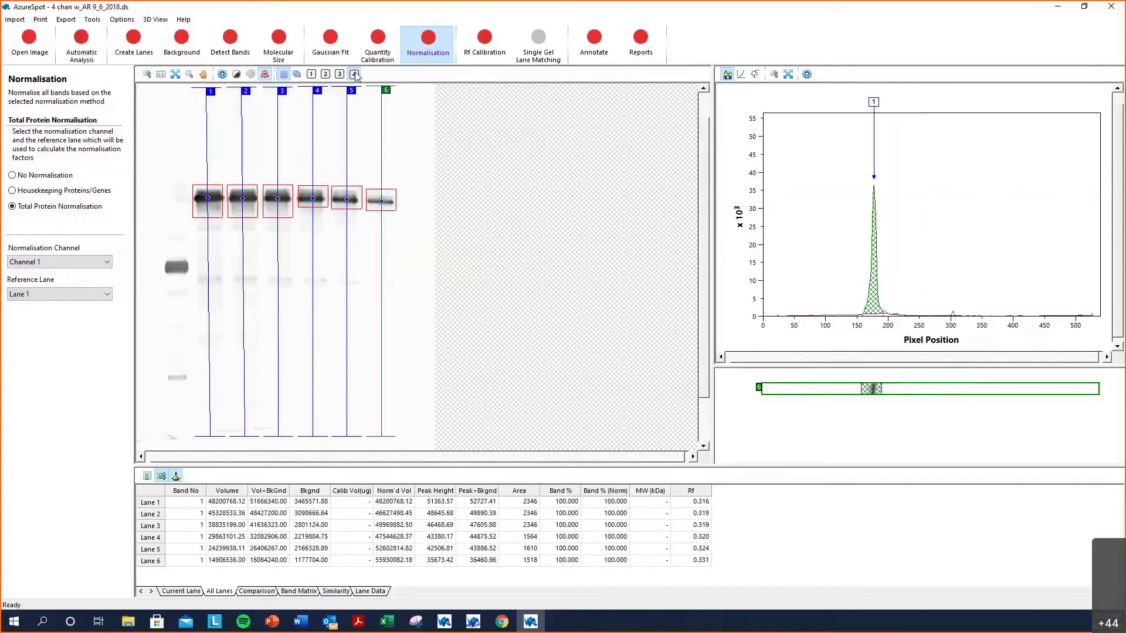
left_click(340, 75)
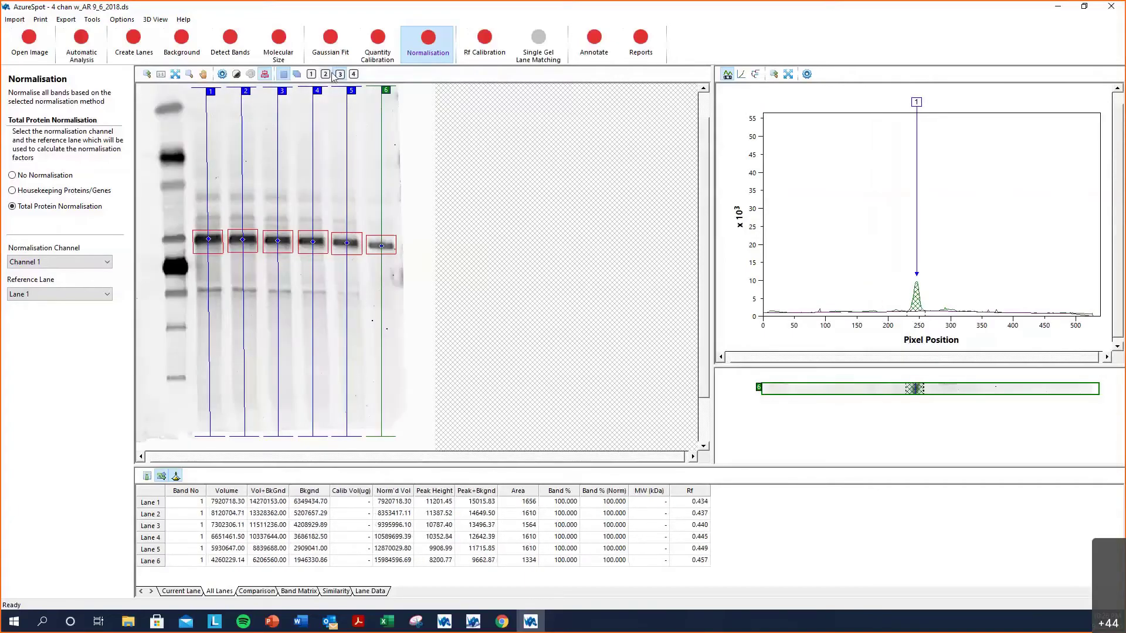
left_click(326, 74)
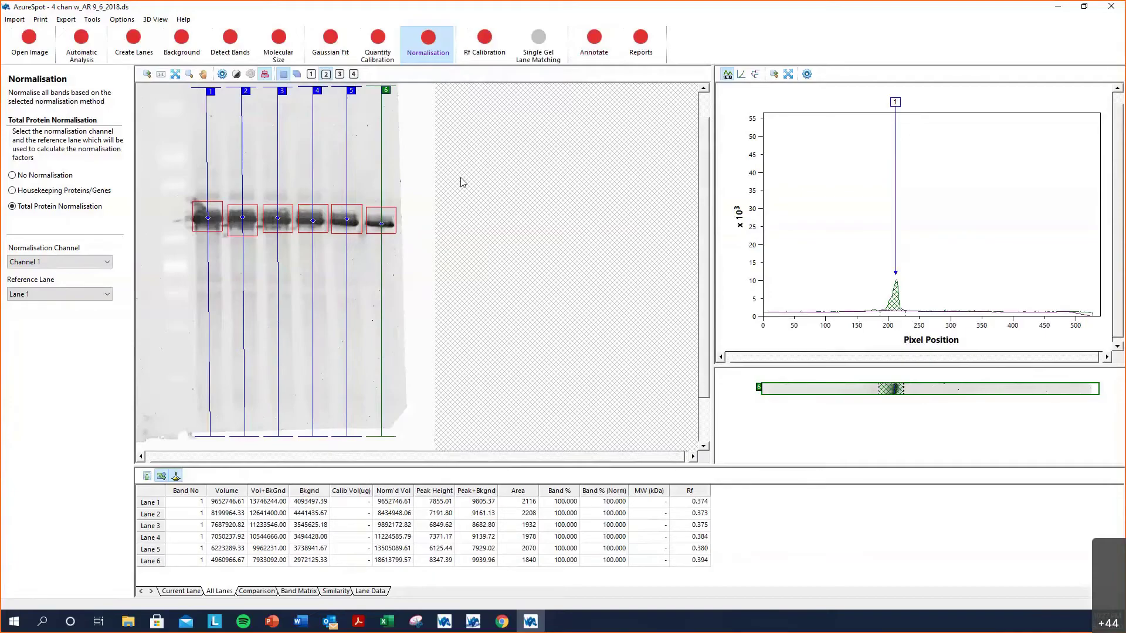
Overlay channels 3 and 4 in the multichannel composite, select lane 1, and rescale and fit the profile chart.
left_click(300, 75)
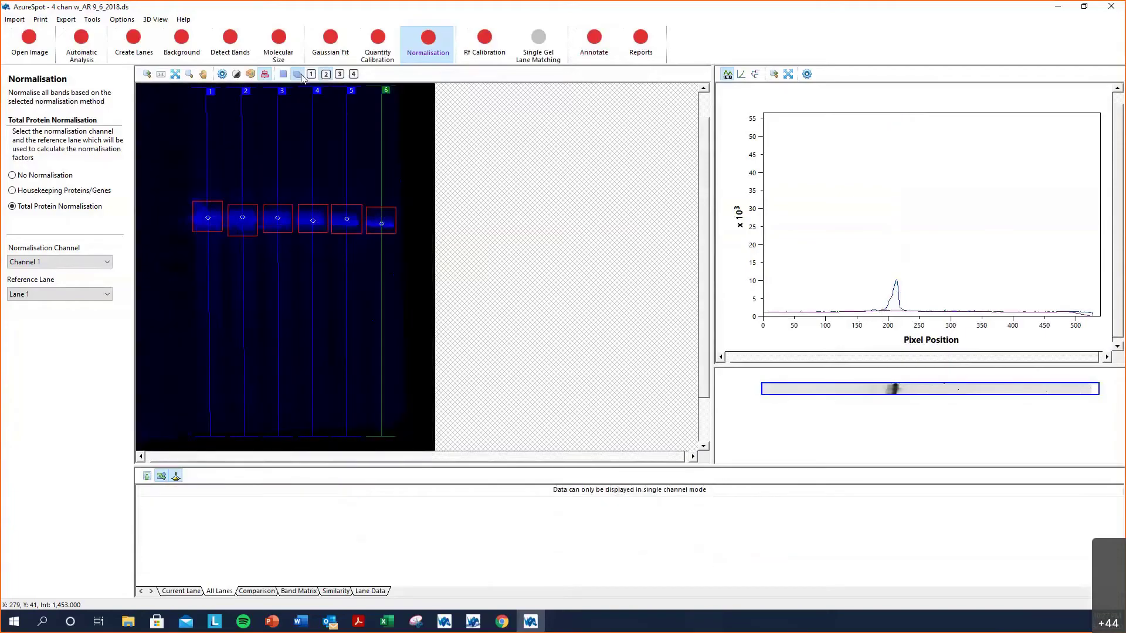
left_click(339, 75)
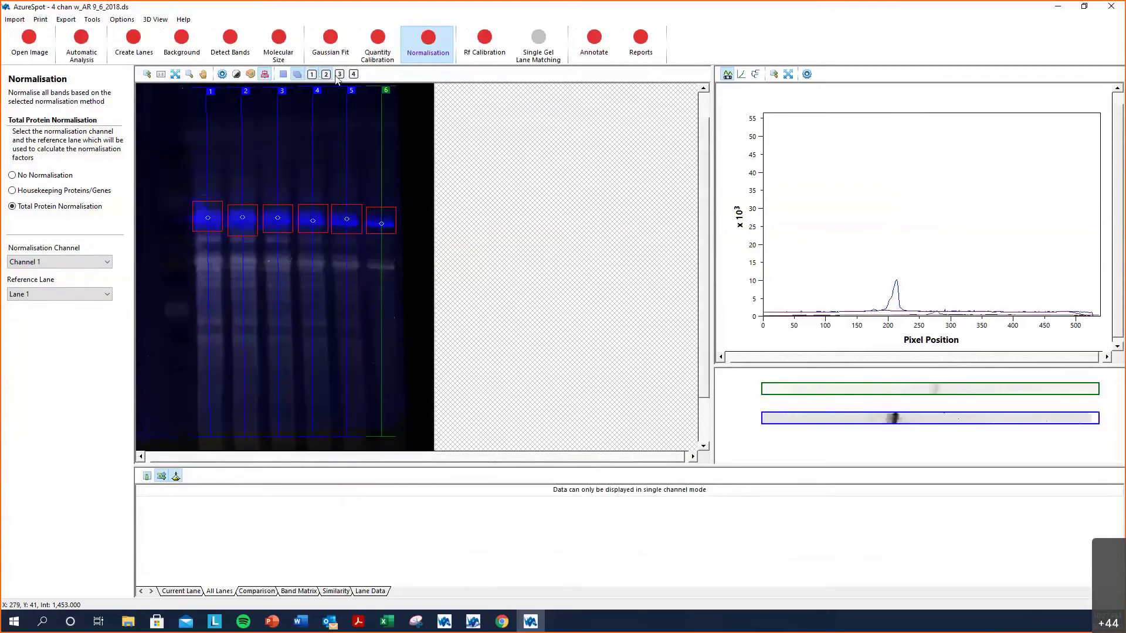
left_click(353, 75)
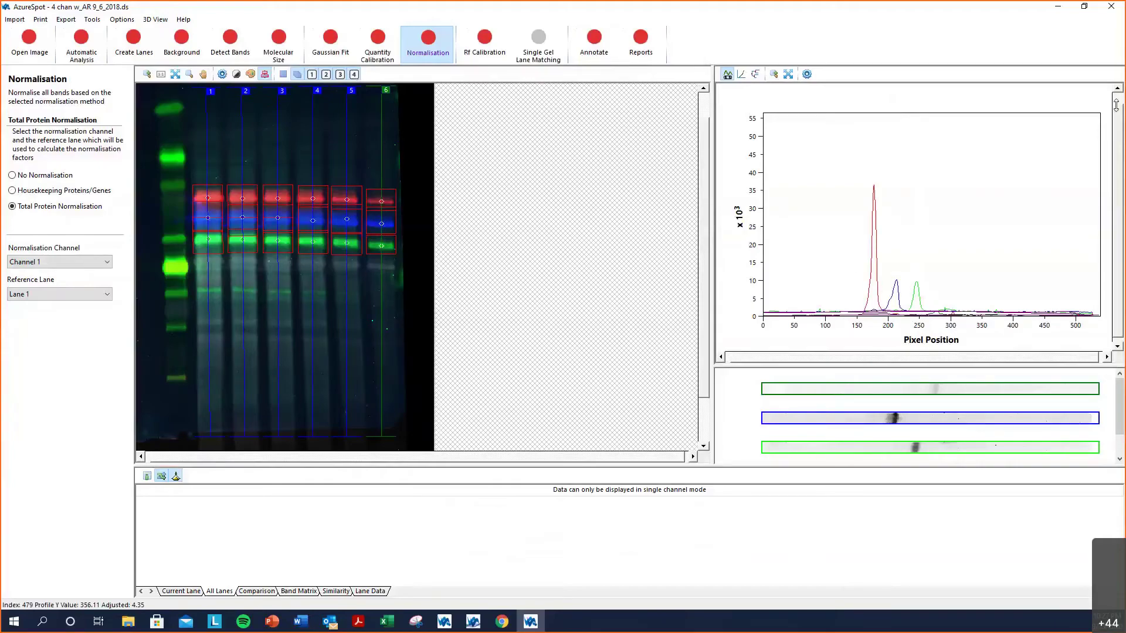
left_click_drag(1119, 104, 1106, 180)
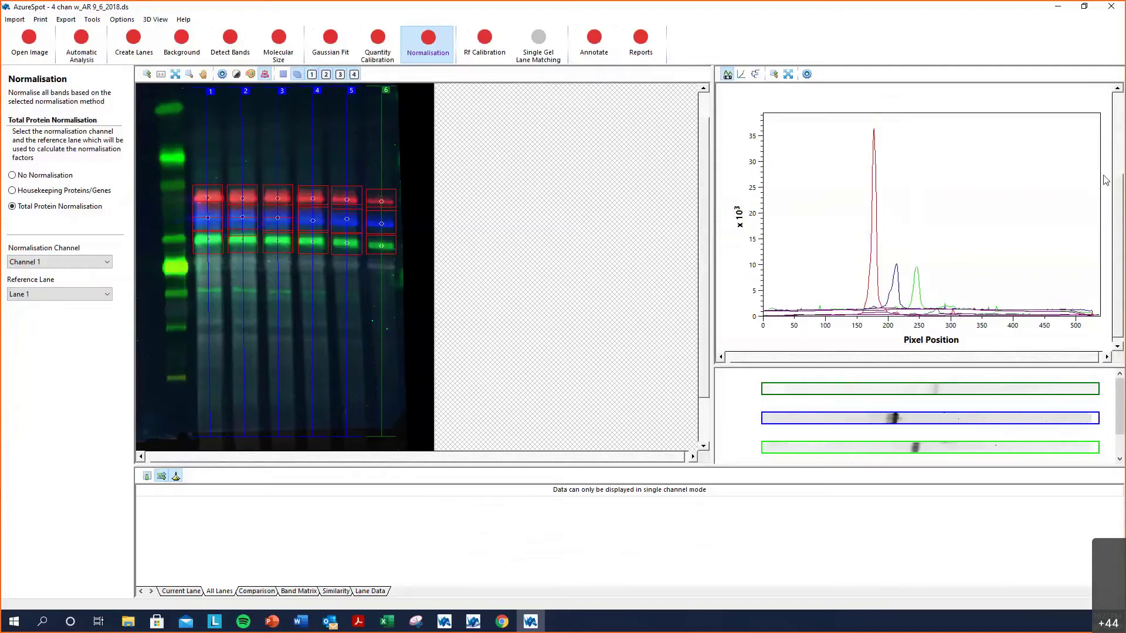
left_click(209, 89)
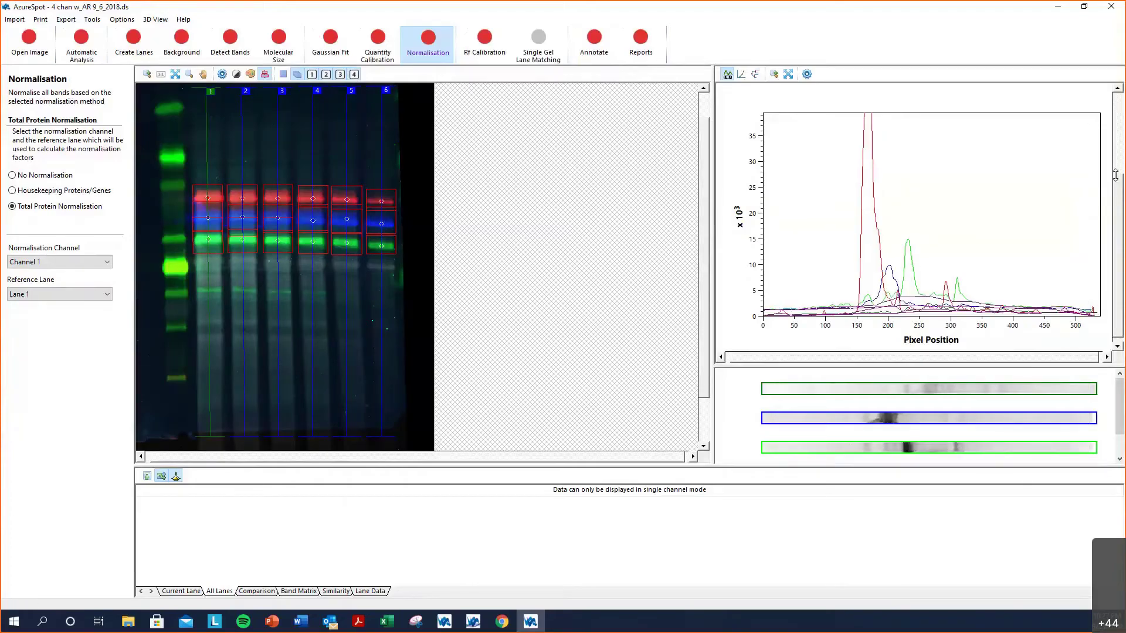
left_click_drag(1115, 175, 1115, 94)
left_click(788, 74)
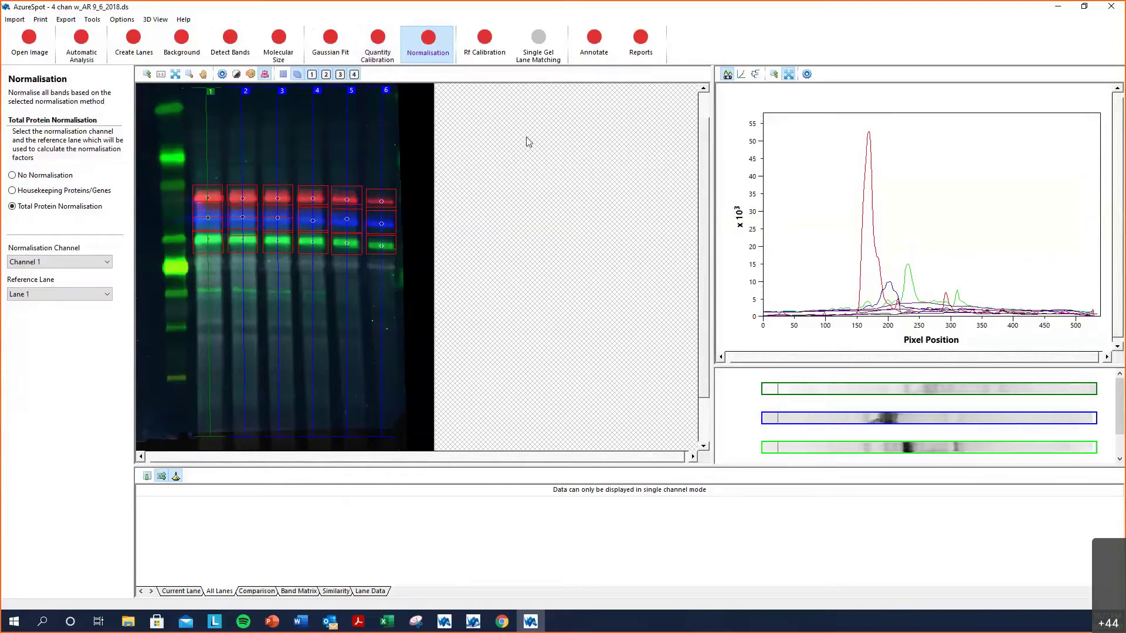
left_click(283, 74)
Export channel 2's six-lane band measurements to Excel Book1, then minimise Excel.
left_click(326, 75)
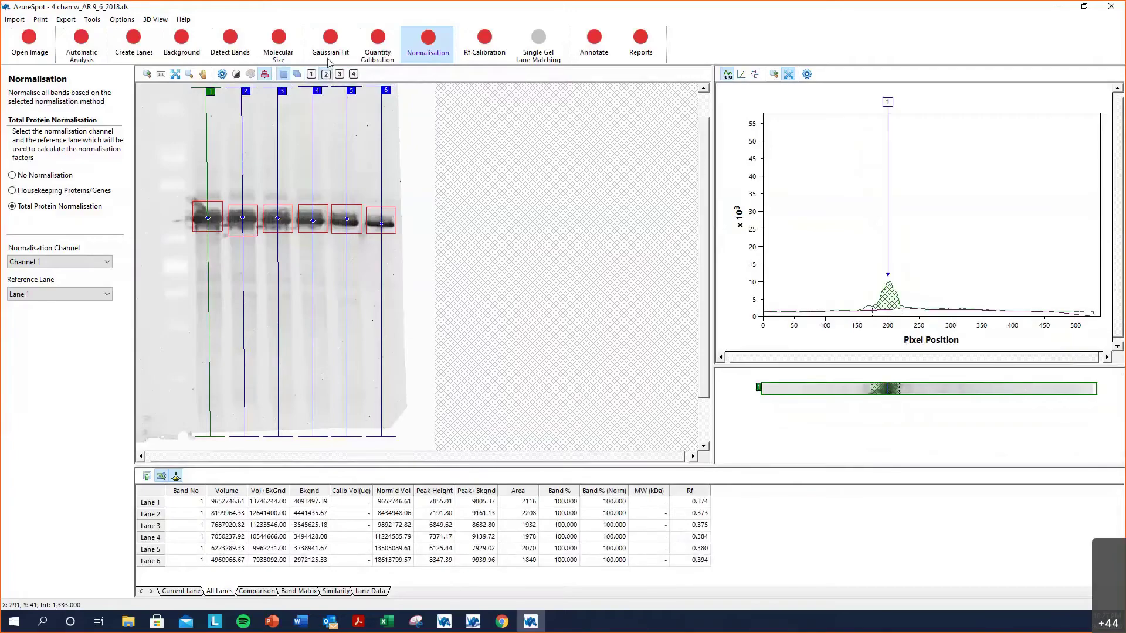
left_click(74, 25)
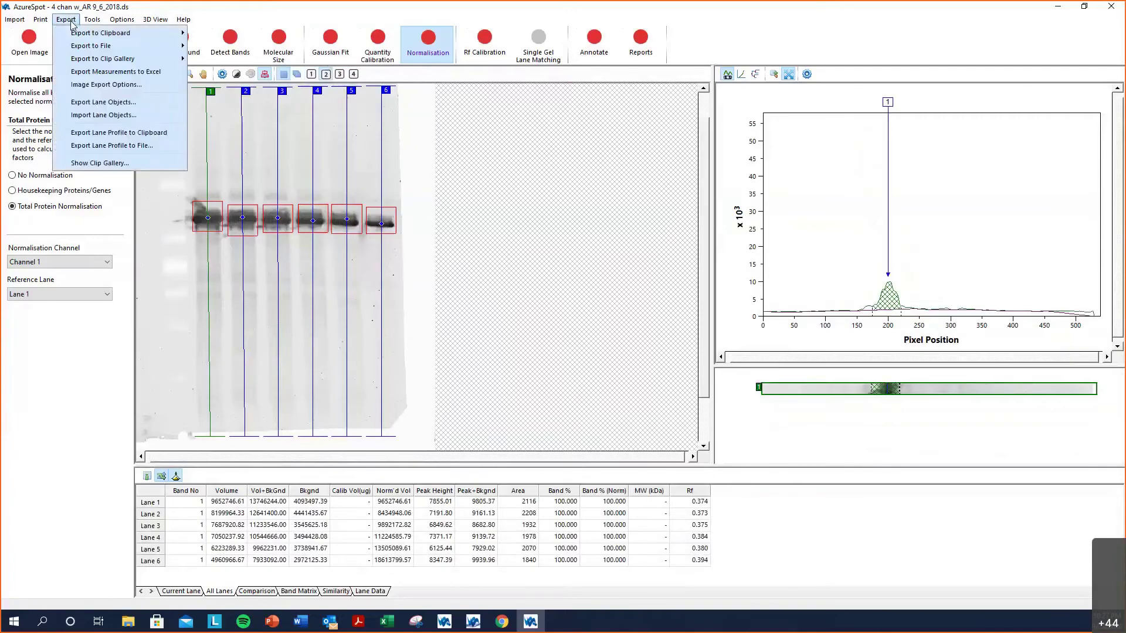
left_click(74, 73)
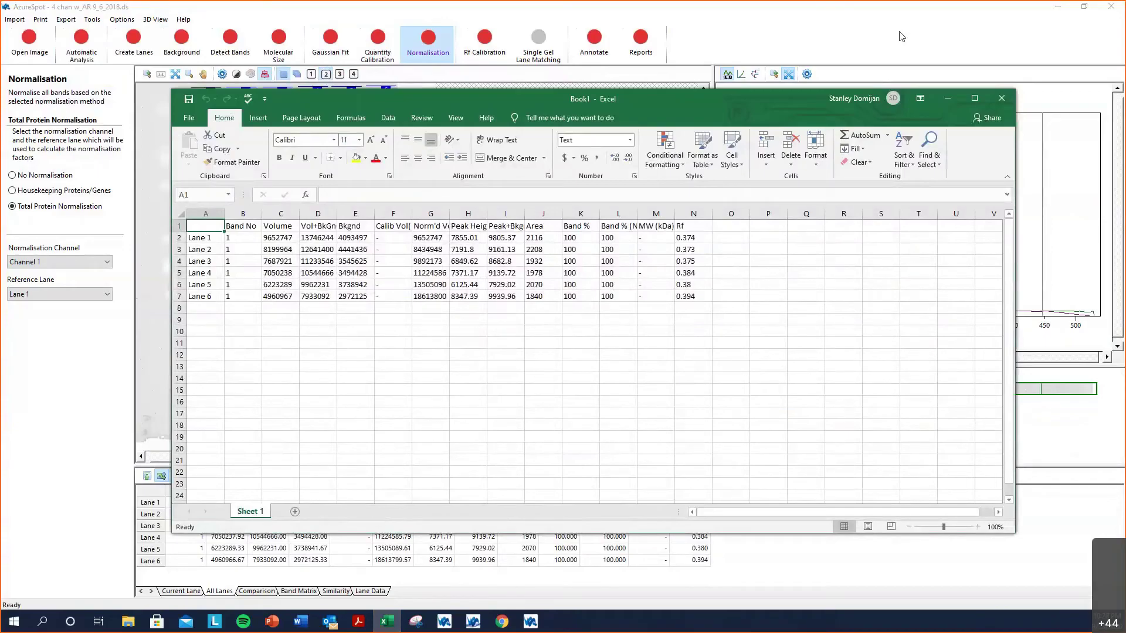
left_click(948, 100)
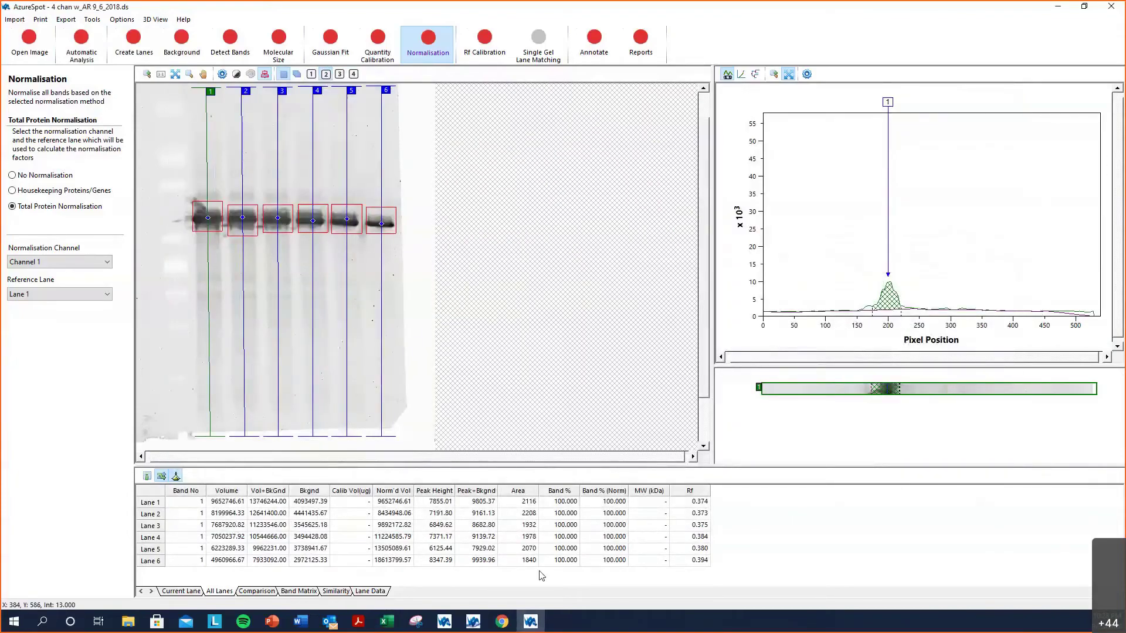
Show the Lane Data normalisation factors, export them to Excel Book2, review and minimise Excel.
left_click(370, 591)
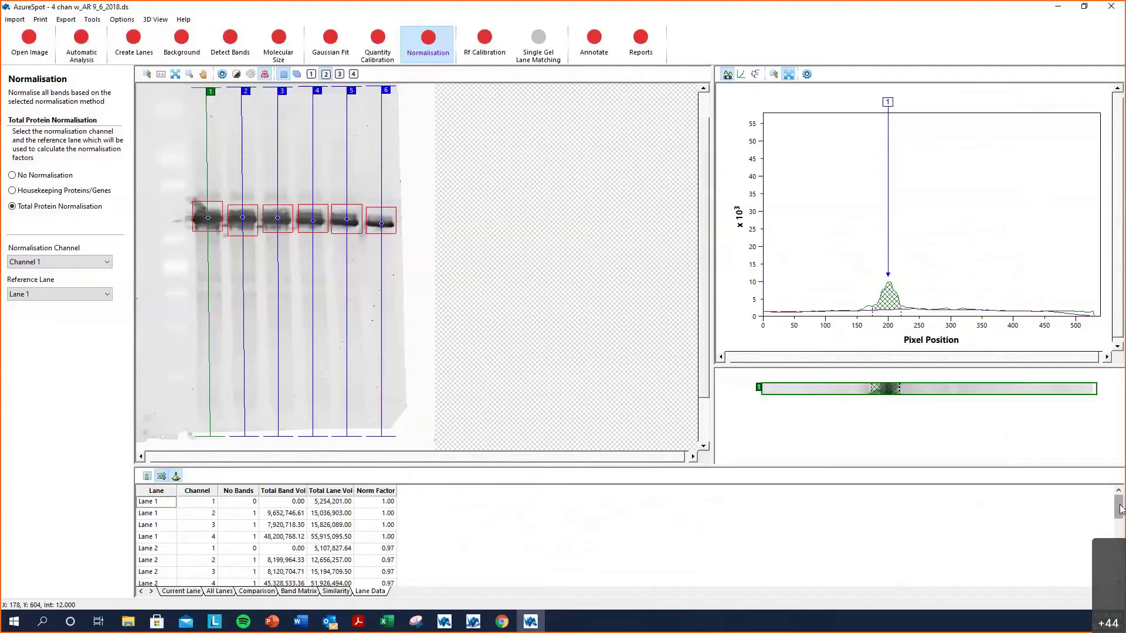
left_click_drag(1120, 509, 1119, 541)
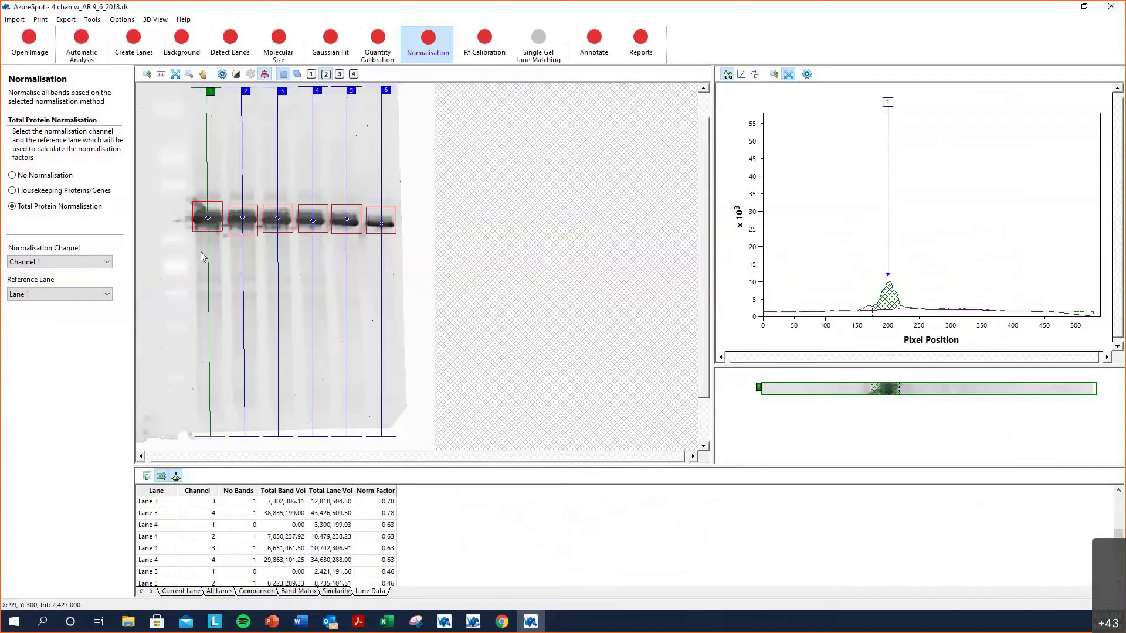
left_click(66, 19)
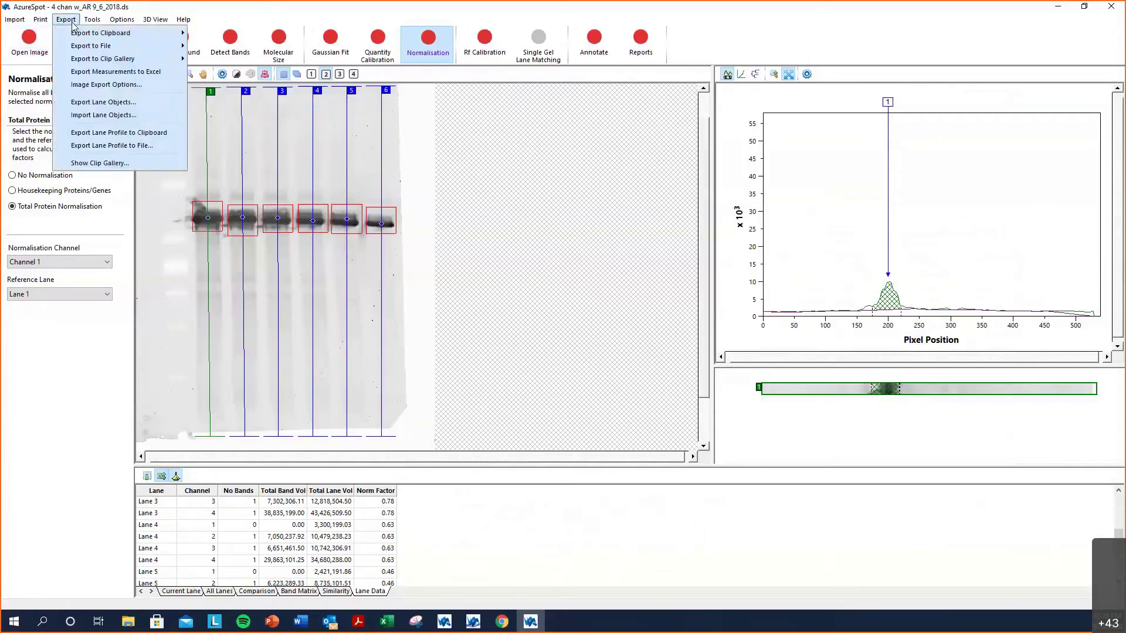
left_click(72, 73)
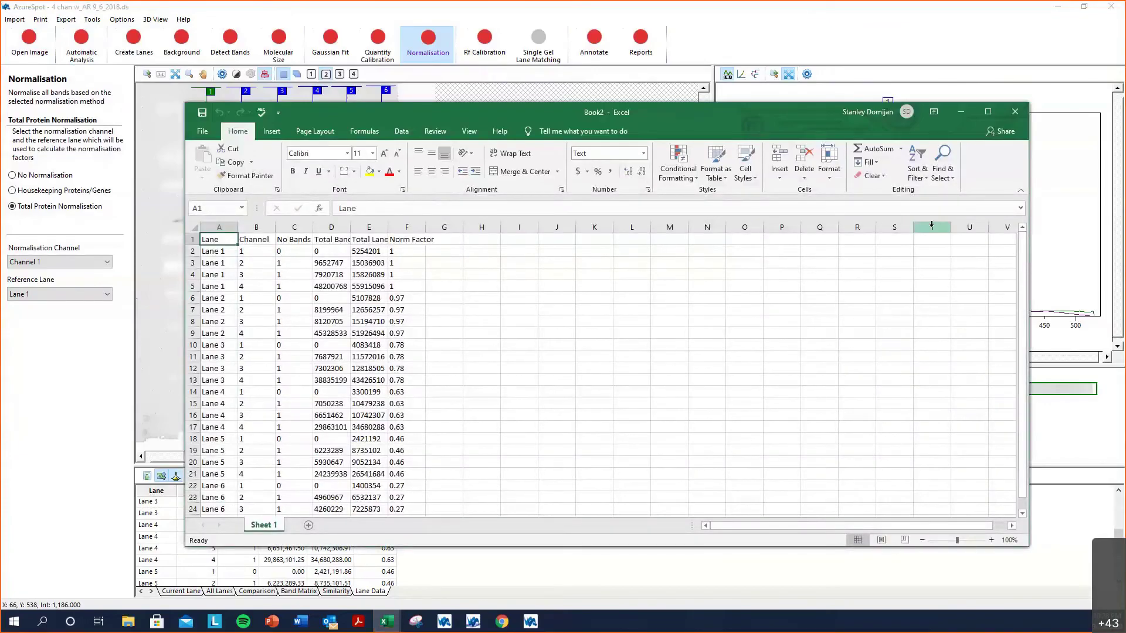
left_click_drag(1022, 309, 1022, 314)
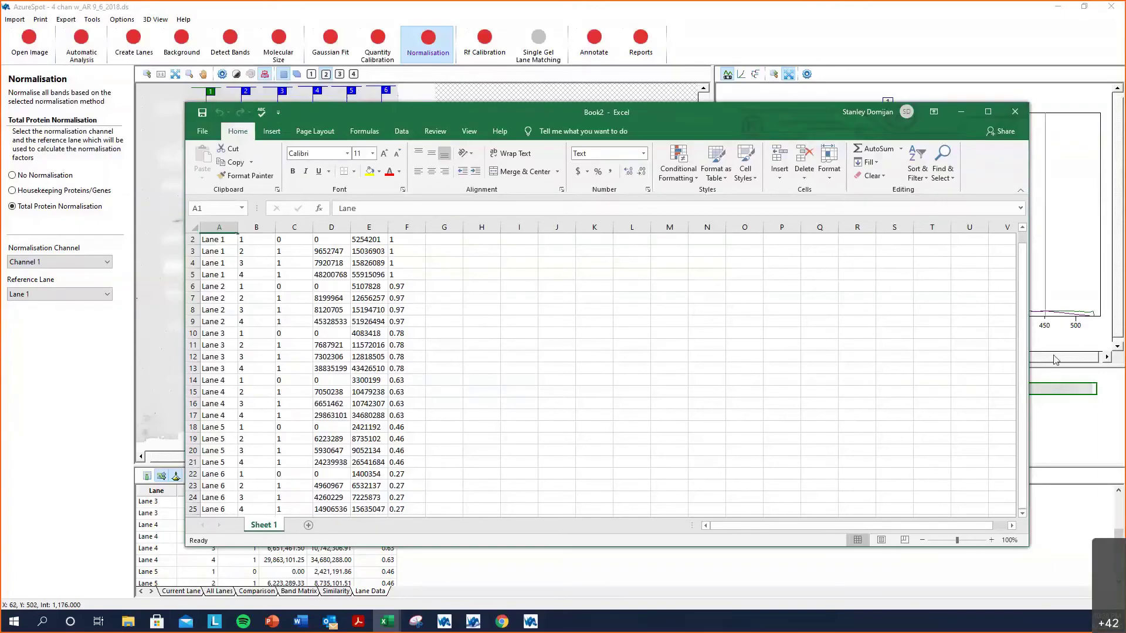
left_click_drag(1022, 256, 1021, 223)
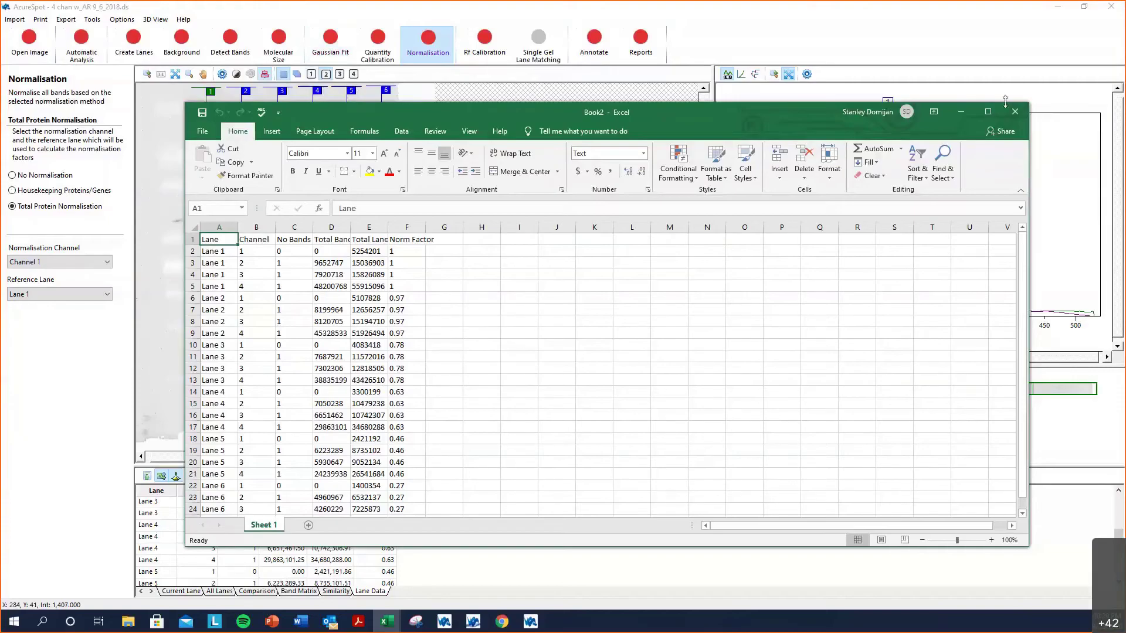
left_click(961, 115)
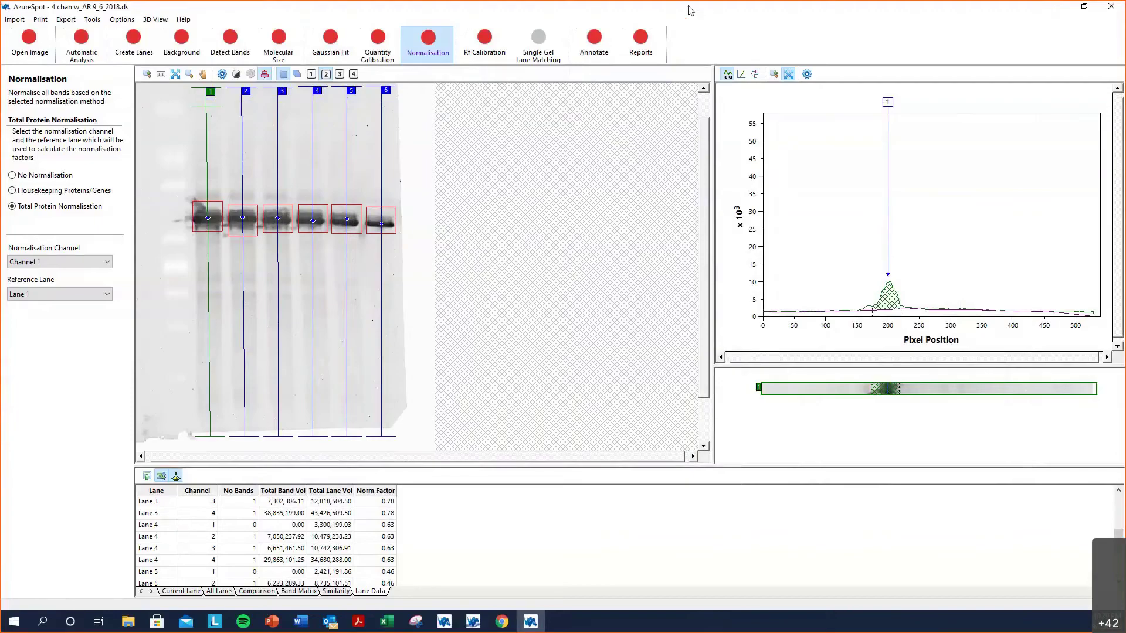
Generate the Analysis Report PDF for '4 chan w_AR 9_6_2018.ds' from Reports mode.
left_click(639, 45)
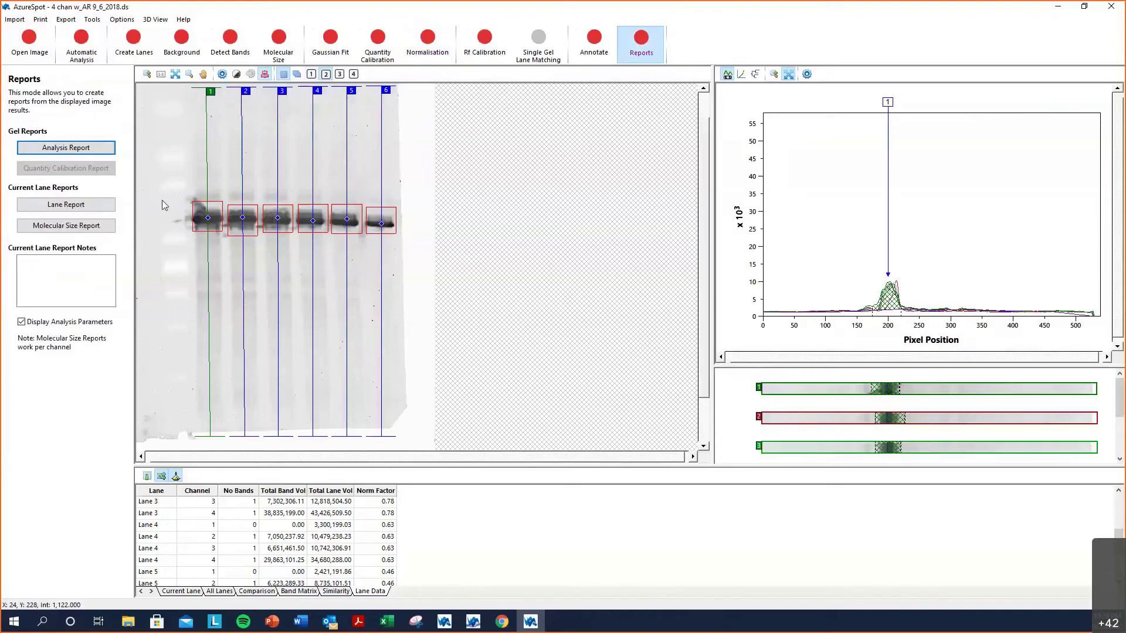
left_click(85, 150)
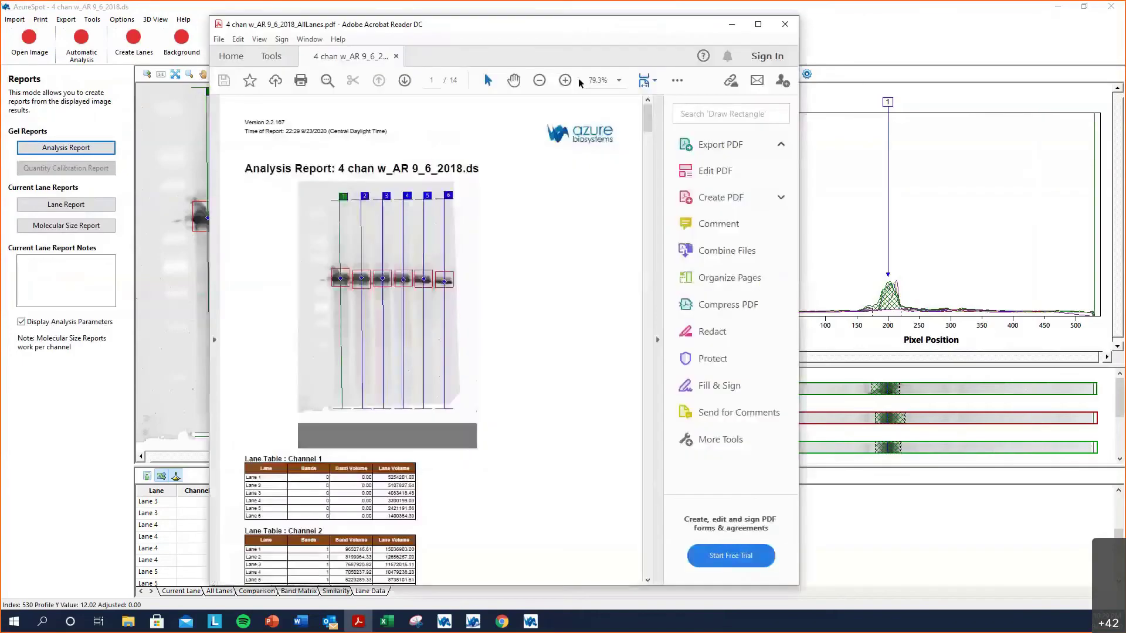
Scroll through the multi-page lane data report PDF, dismiss the form tip, and close Acrobat Reader.
scroll(645, 126, "down", 1)
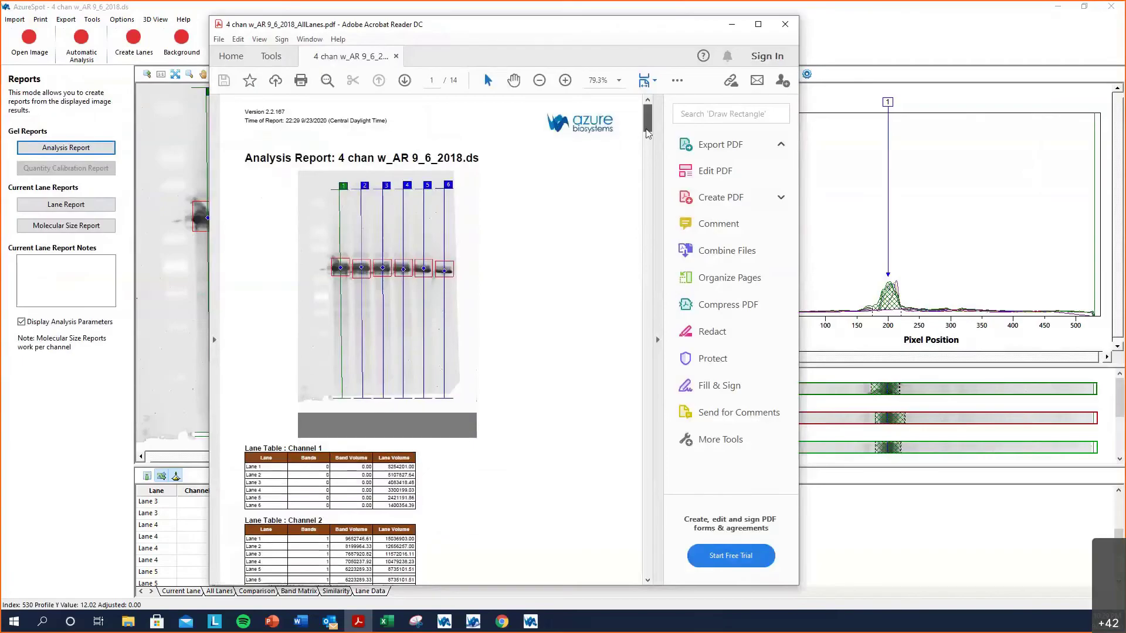
left_click_drag(647, 132, 638, 193)
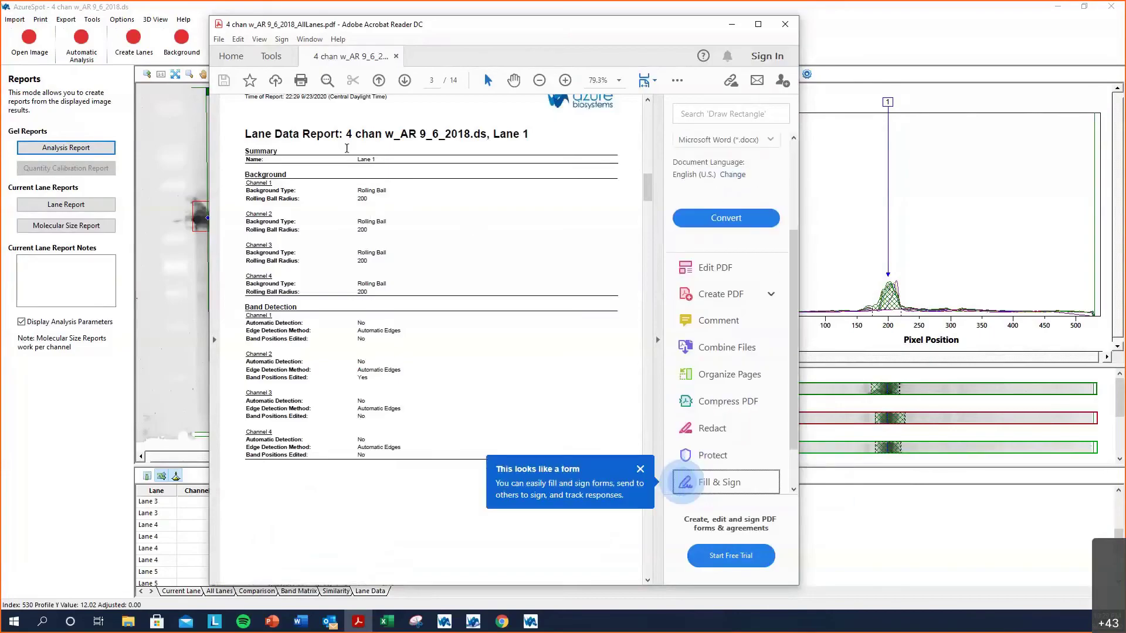
left_click(640, 469)
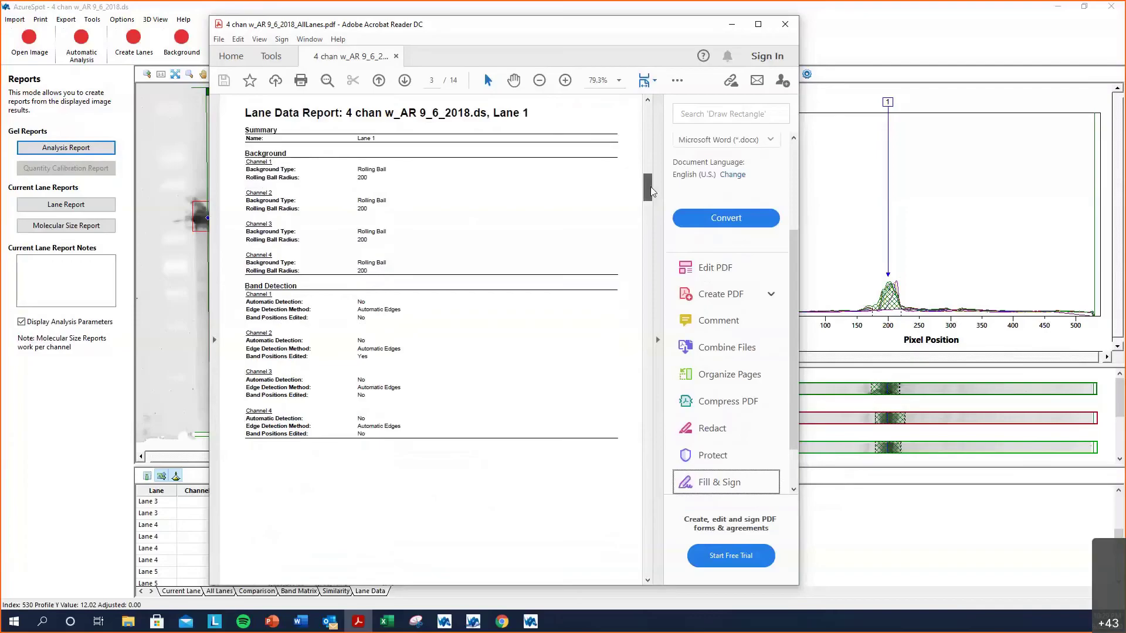
left_click_drag(649, 186, 646, 296)
left_click(784, 26)
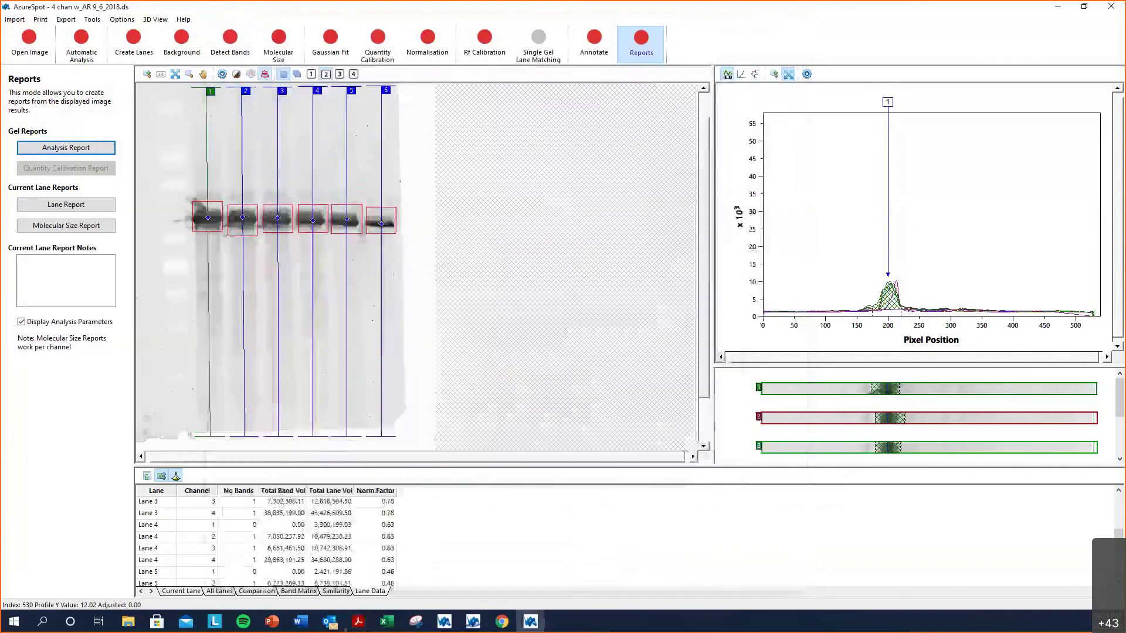
Check the Book1 measurements workbook in Excel, then return to AzureSpot.
left_click(394, 627)
left_click(451, 588)
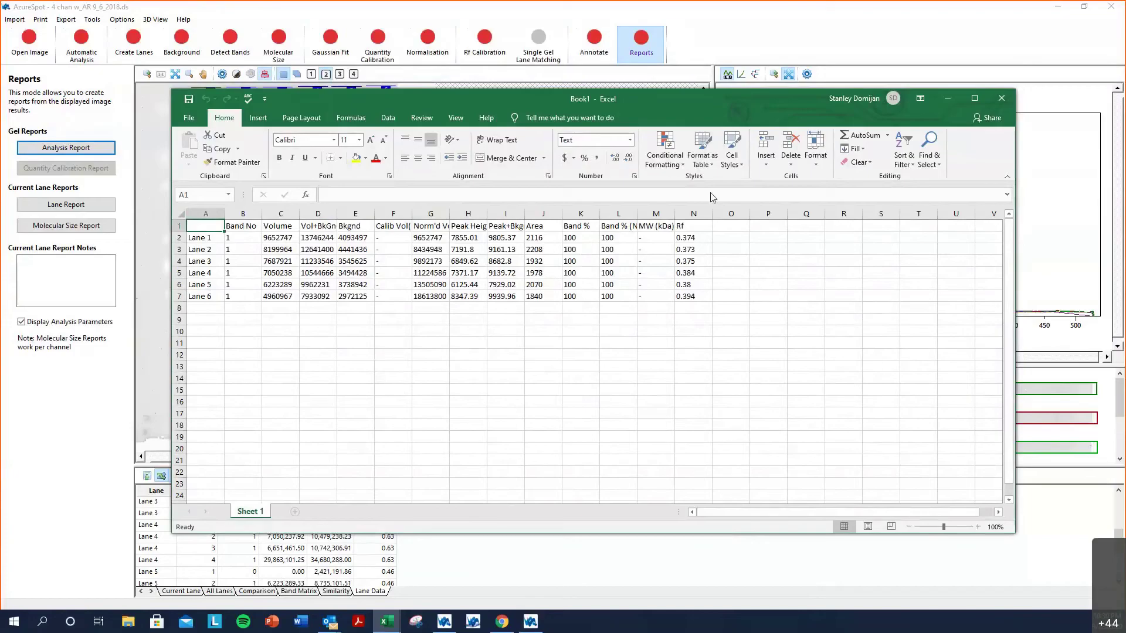
key("alt+Tab")
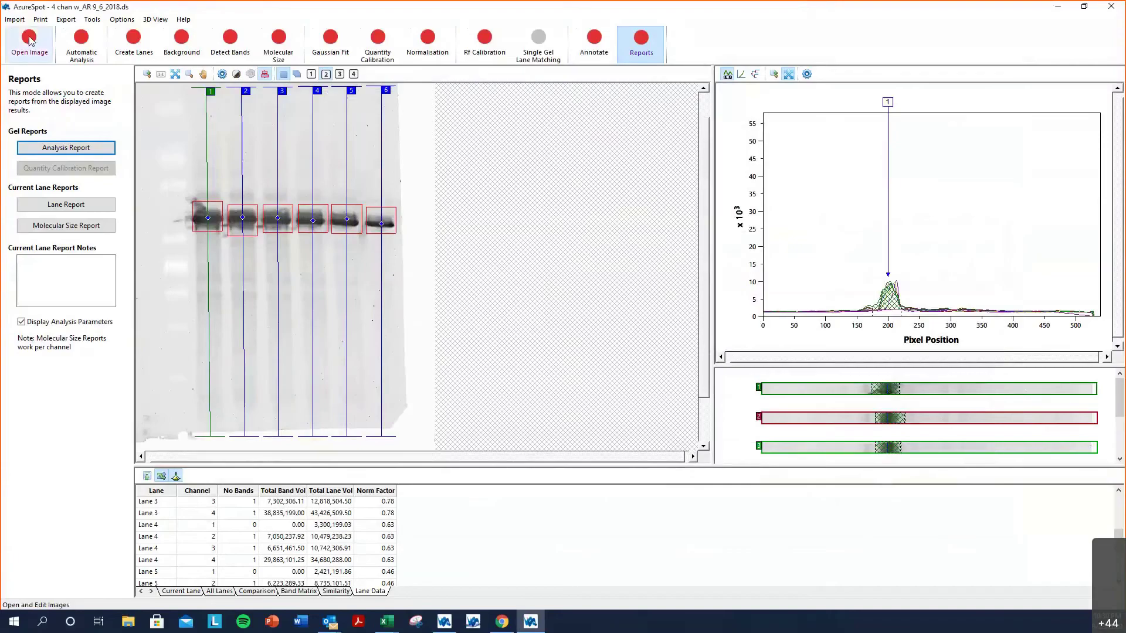
Copy the gel image window to the clipboard via Export to Clipboard > Image Window.
left_click(63, 20)
mouse_move(74, 35)
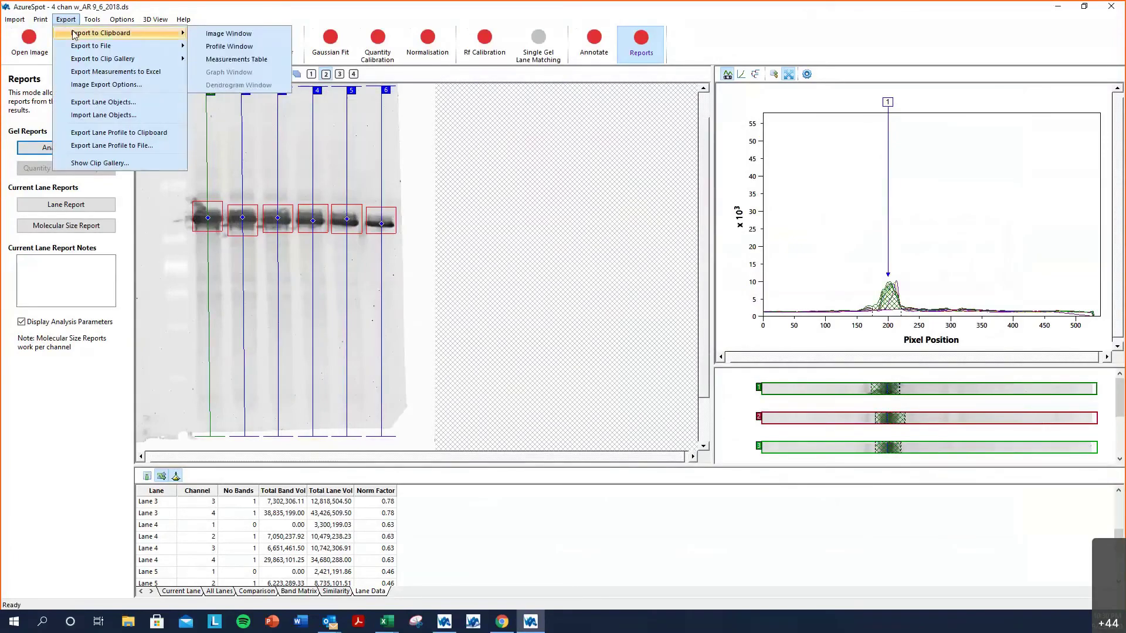
left_click(250, 37)
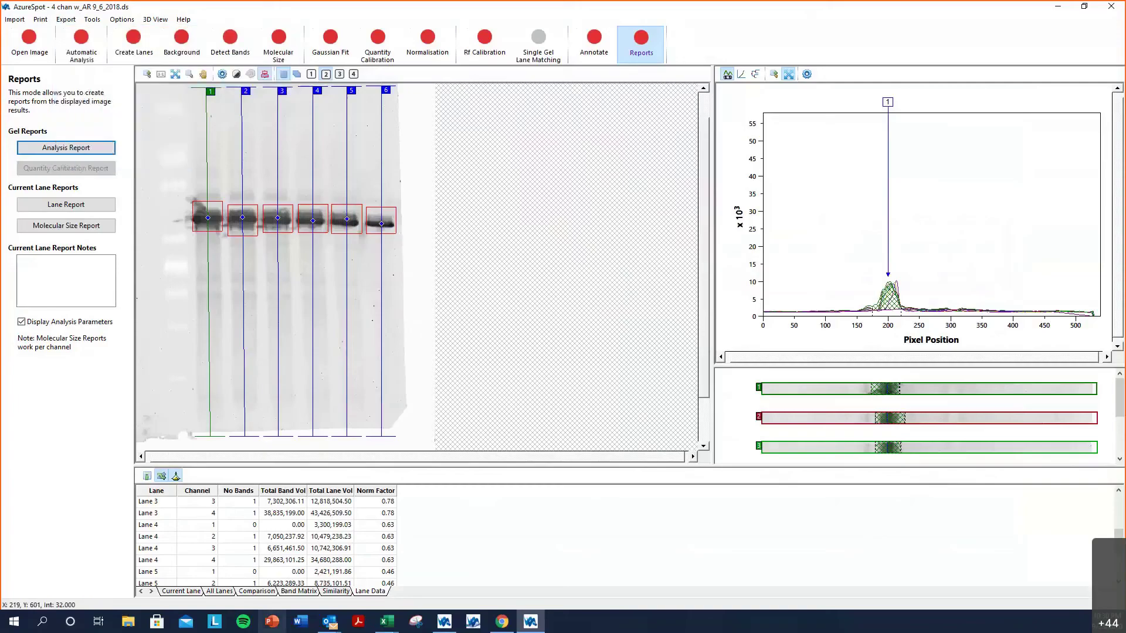
left_click(387, 625)
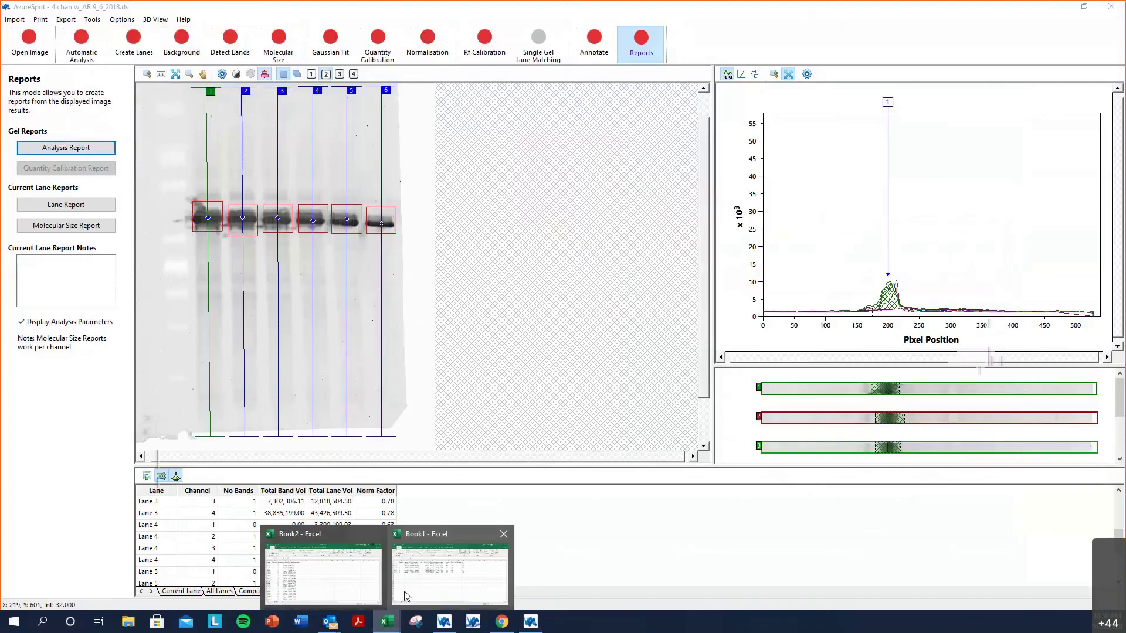
Paste the gel image into Book1 at cell P2 and maximize the Excel window.
left_click(406, 596)
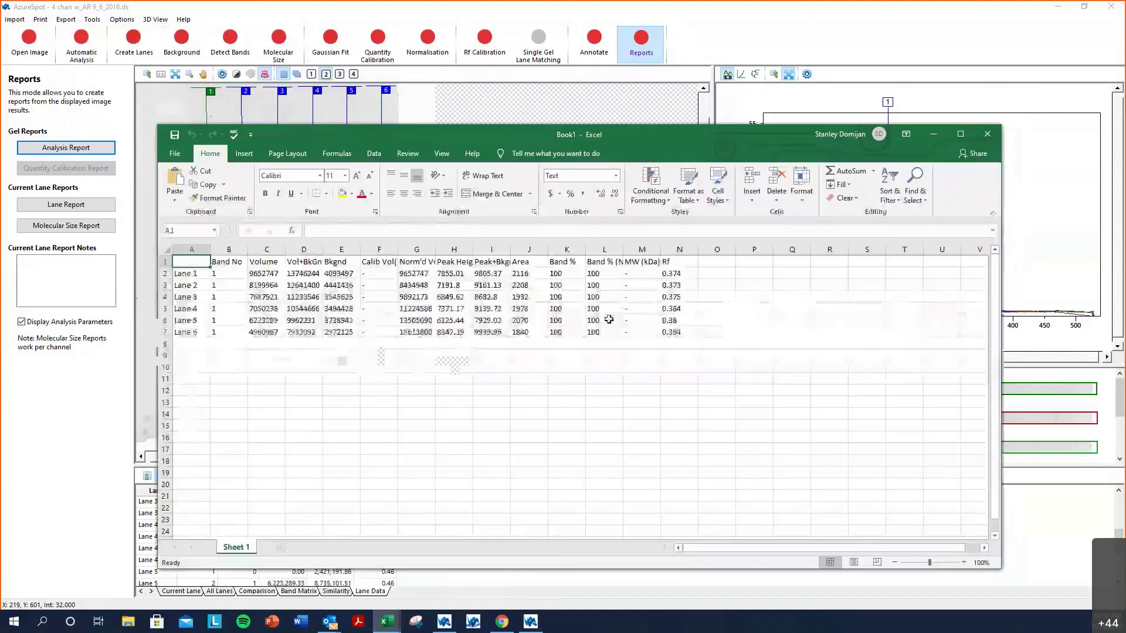
right_click(756, 273)
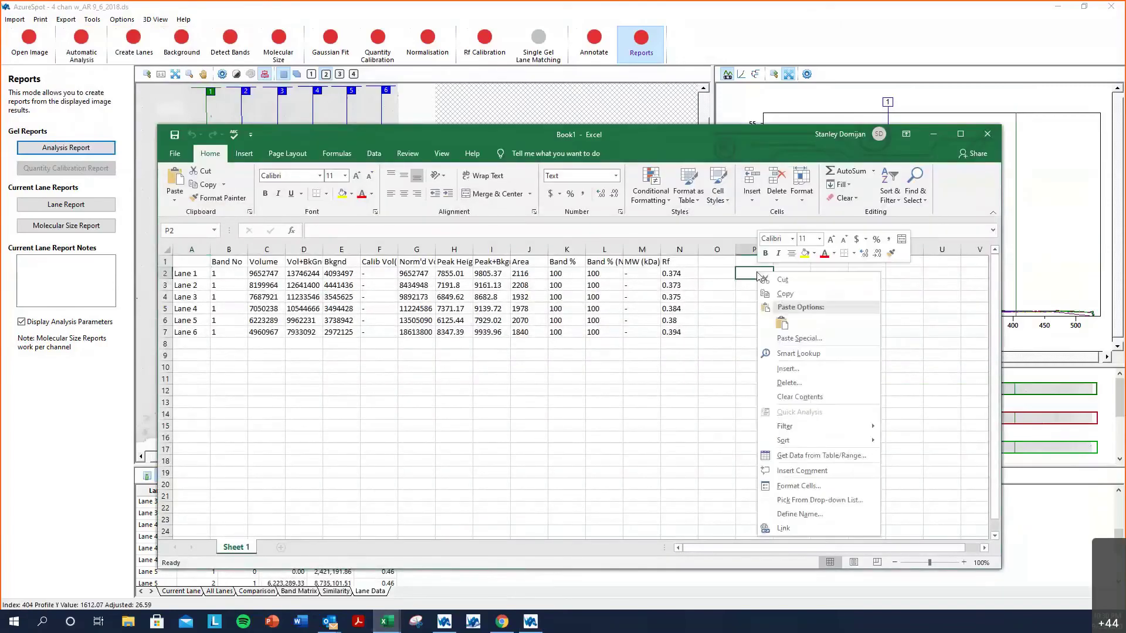
left_click(782, 323)
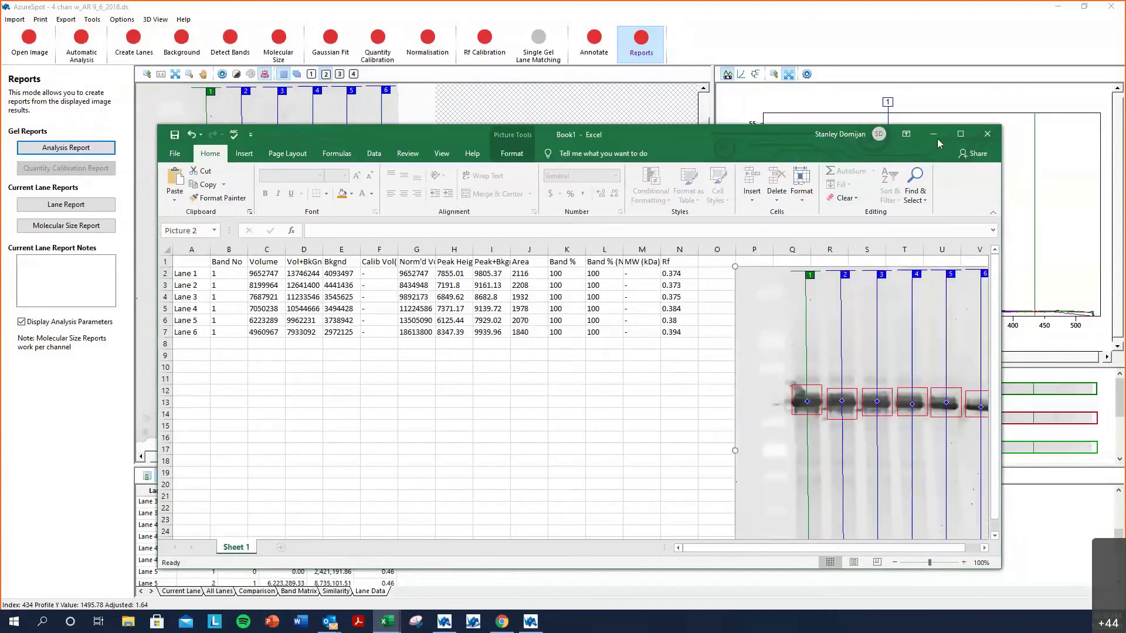
left_click(959, 136)
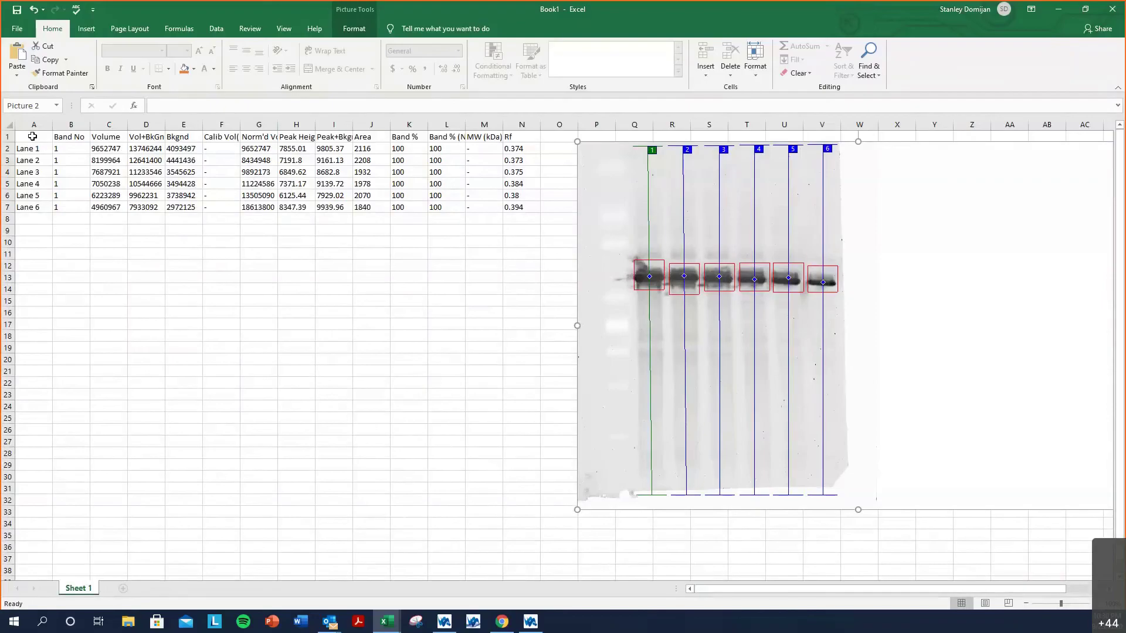
Chart A1:A7, C1:C7 and G1:G7 as a clustered column chart placed below the lane table.
left_click_drag(32, 136, 21, 206)
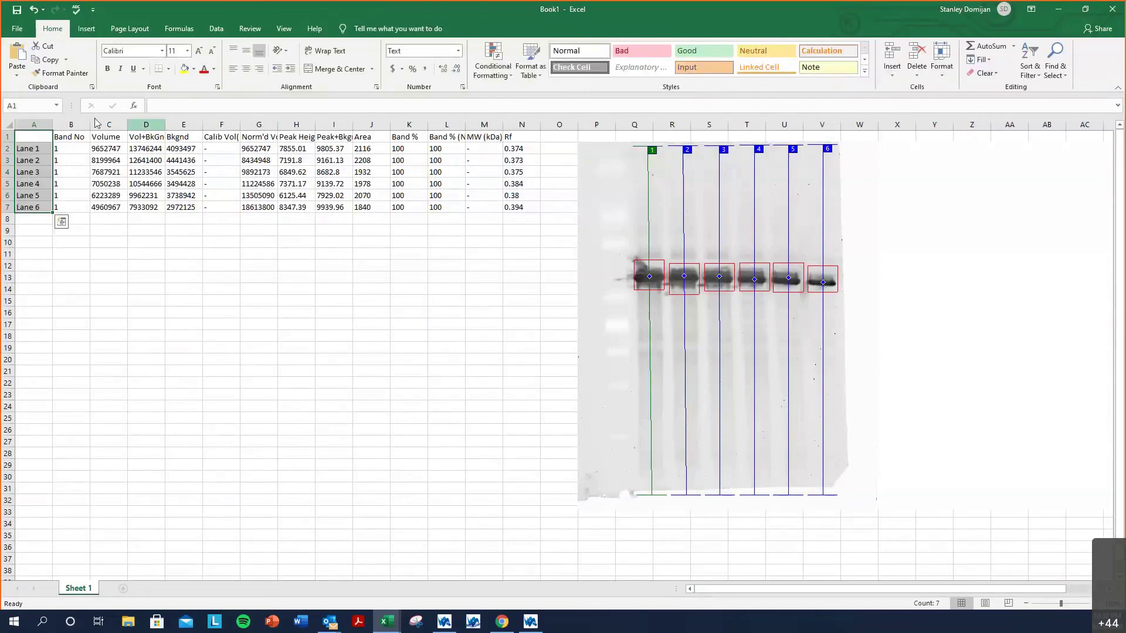
left_click_drag(105, 137, 103, 208)
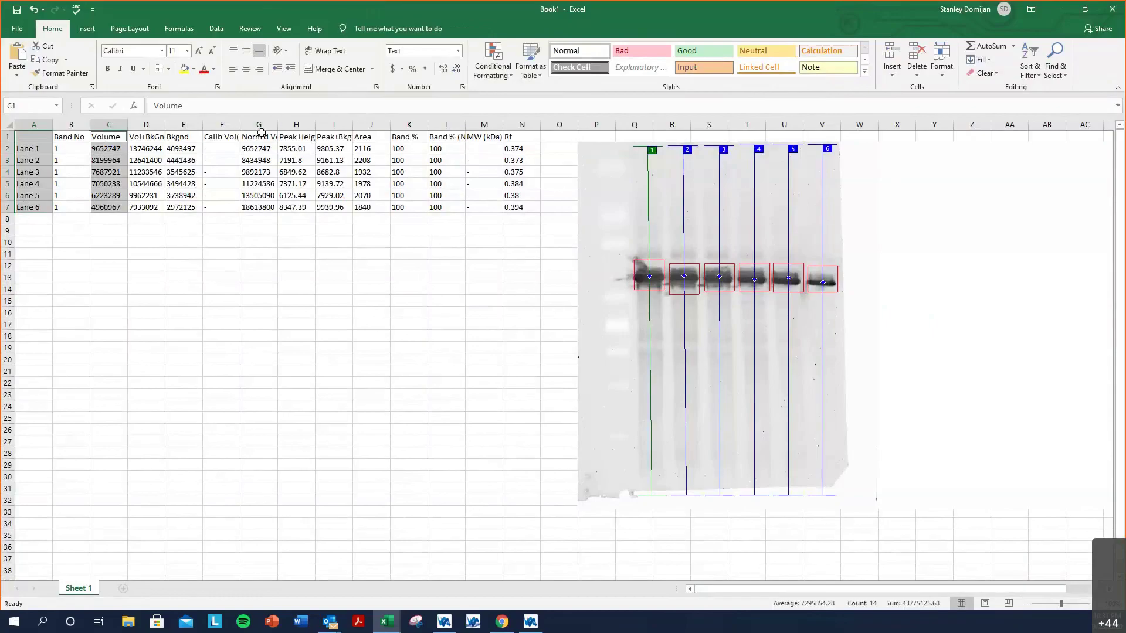
left_click_drag(262, 132, 258, 207, "ctrl")
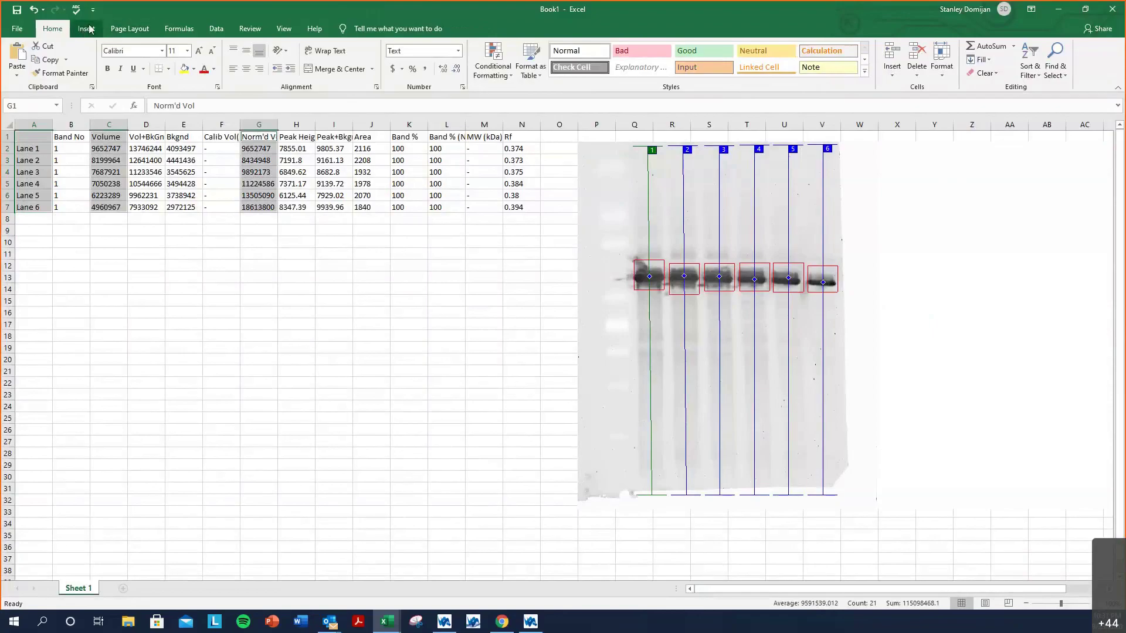
left_click(87, 29)
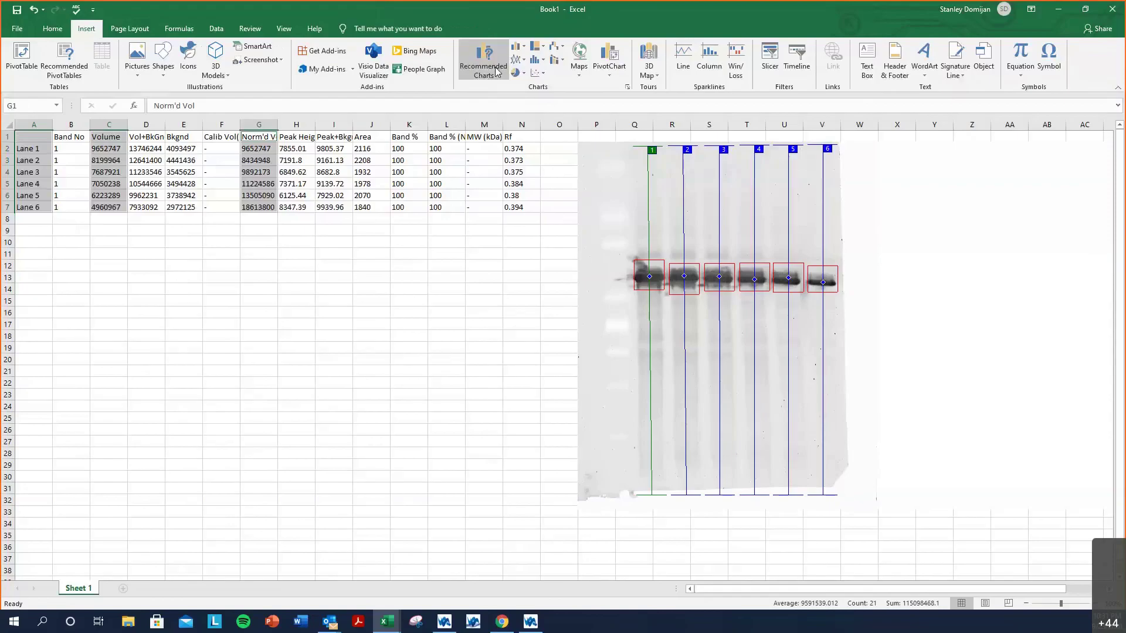
left_click(497, 72)
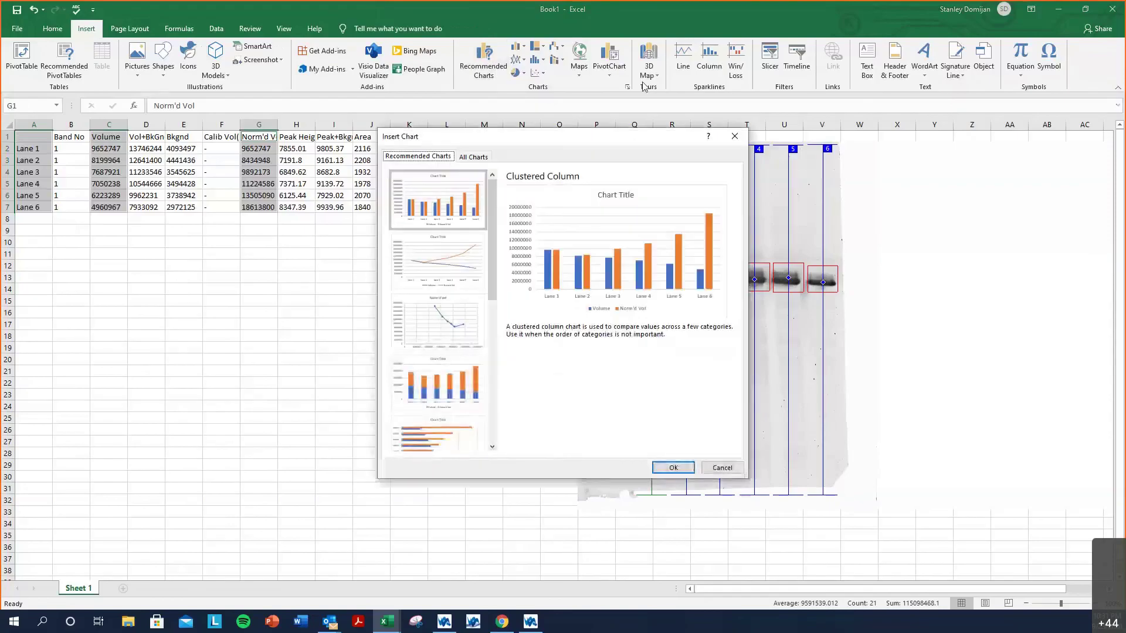
left_click(680, 468)
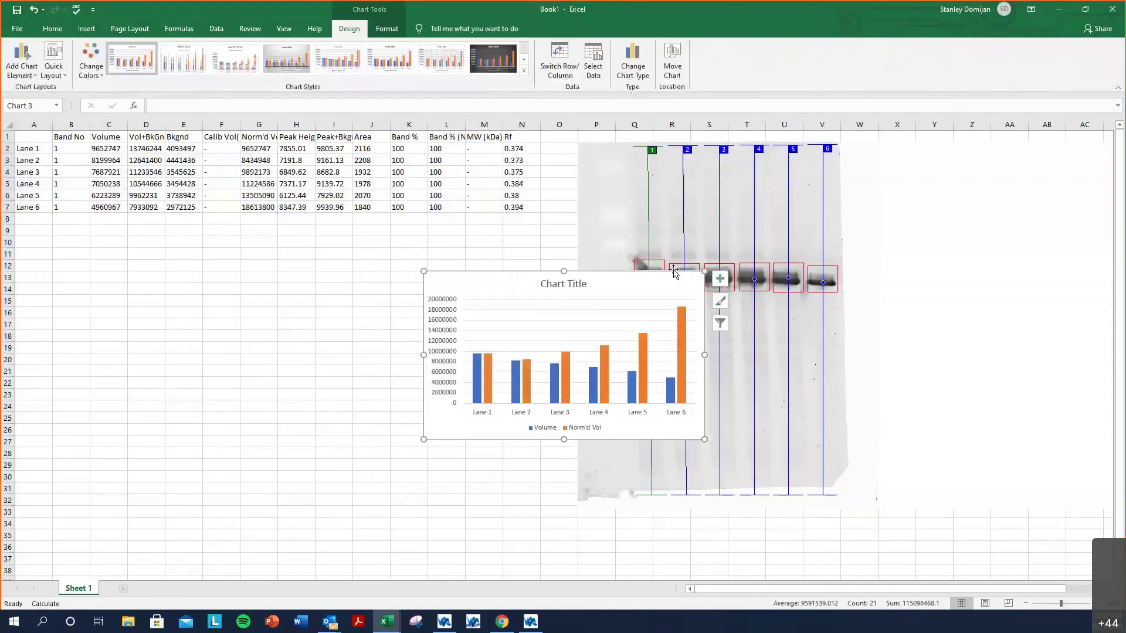
mouse_move(674, 273)
left_mouse_down()
mouse_move(394, 276)
mouse_move(416, 245)
left_mouse_up()
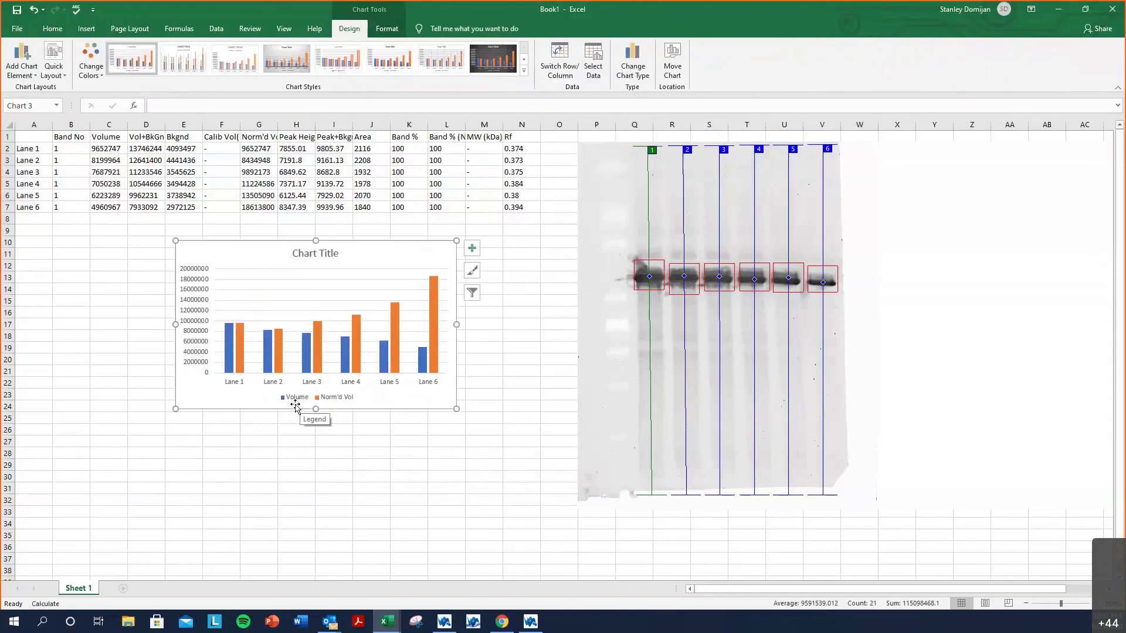